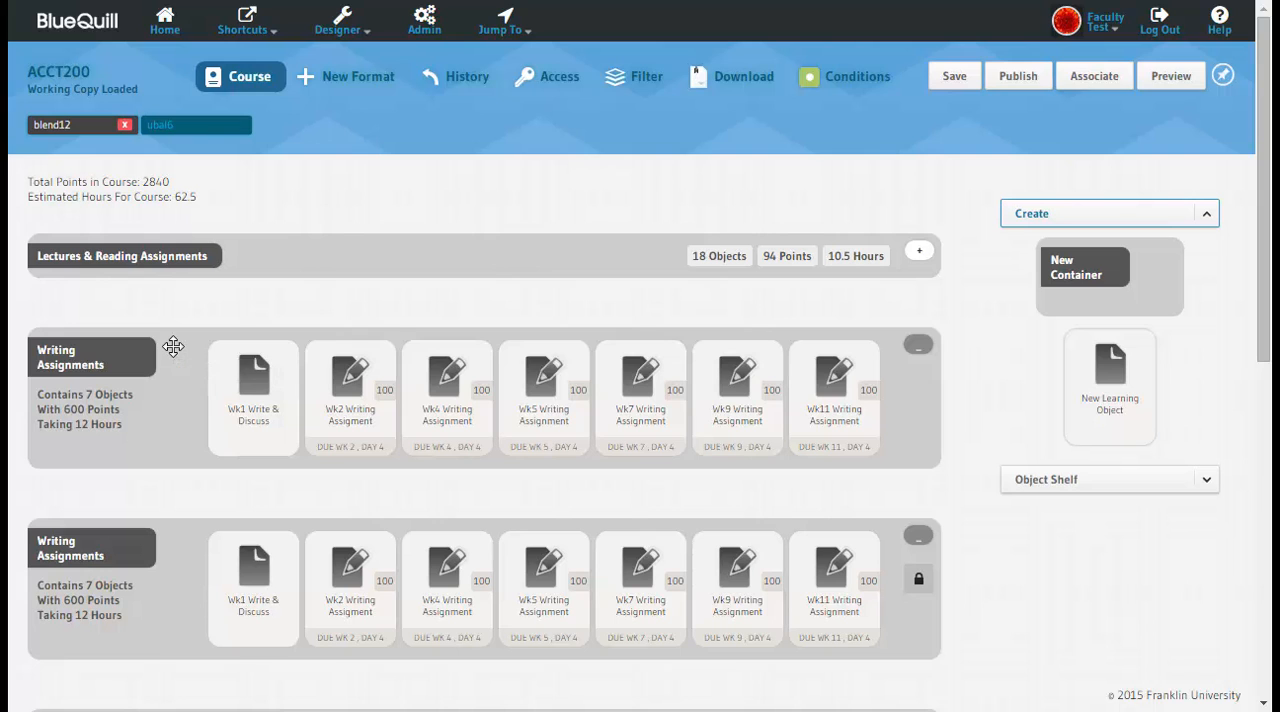
Step: Add the unlocked Writing Assignments container to the repository with the tags "Write, Test"
drag(173, 346, 178, 223)
drag(177, 121, 177, 67)
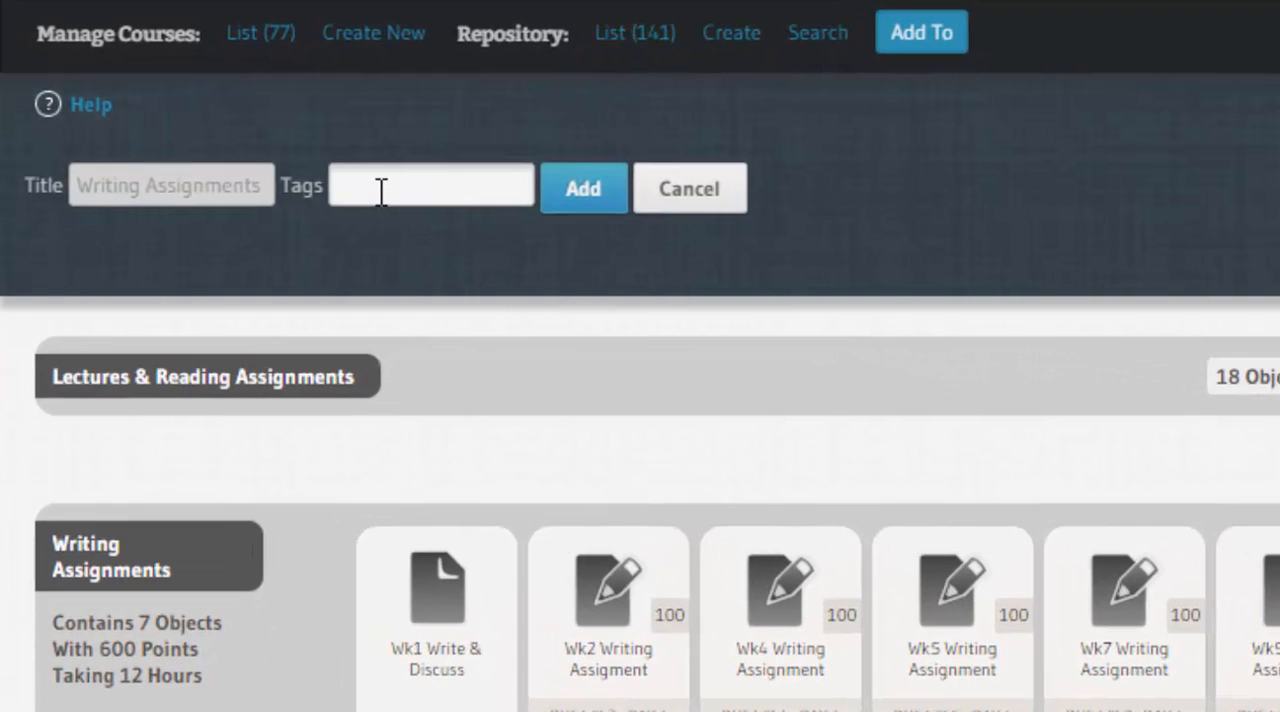
click(381, 192)
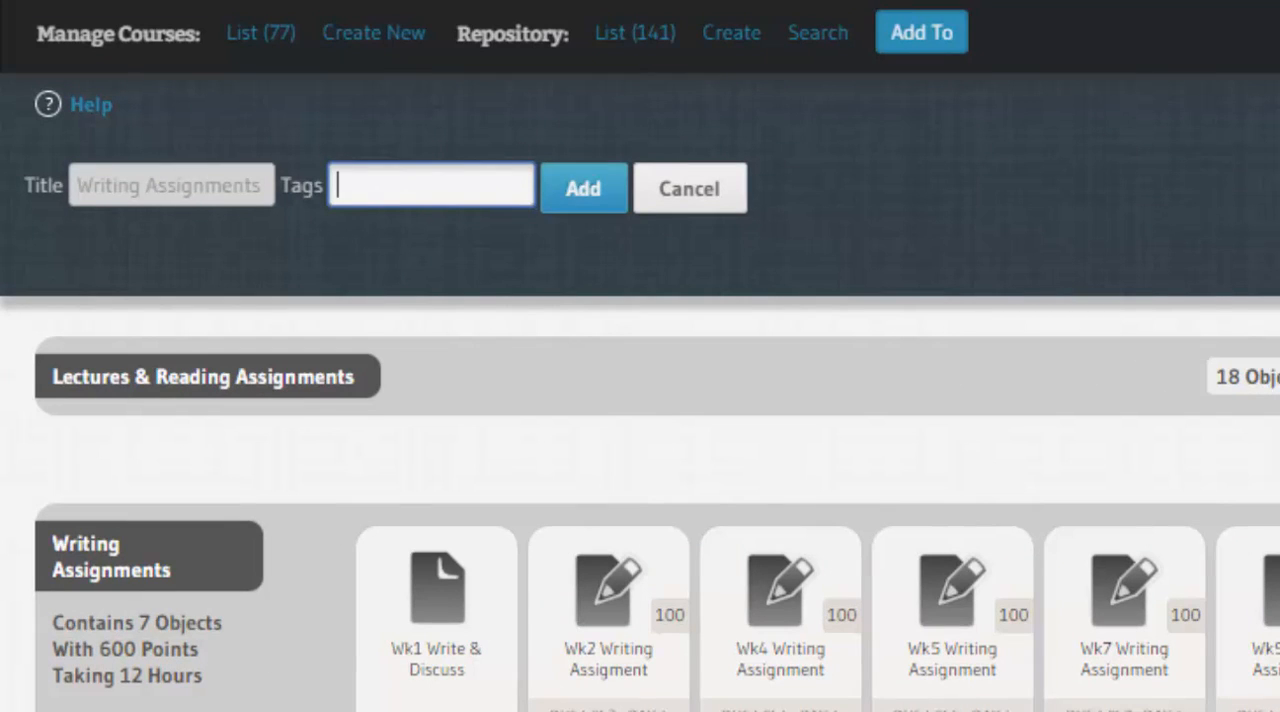
text(Write, TEst)
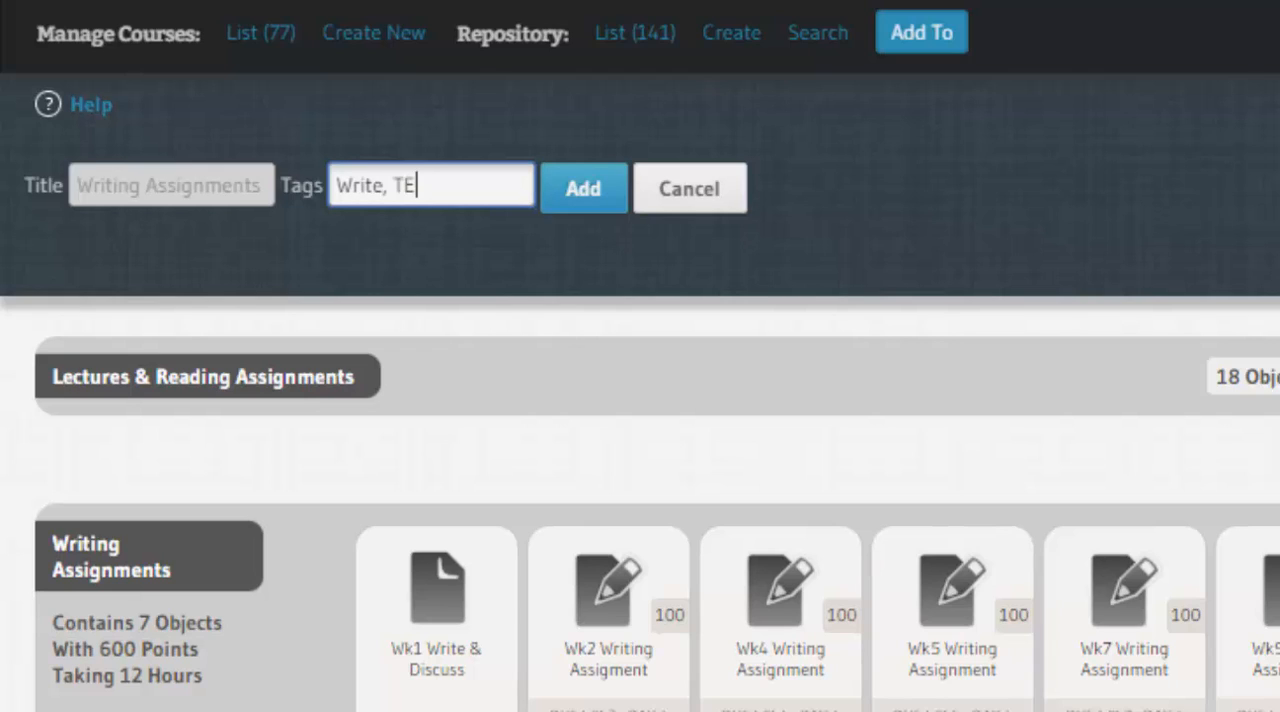
key(BackSpace)
key(BackSpace)
key(BackSpace)
text(est)
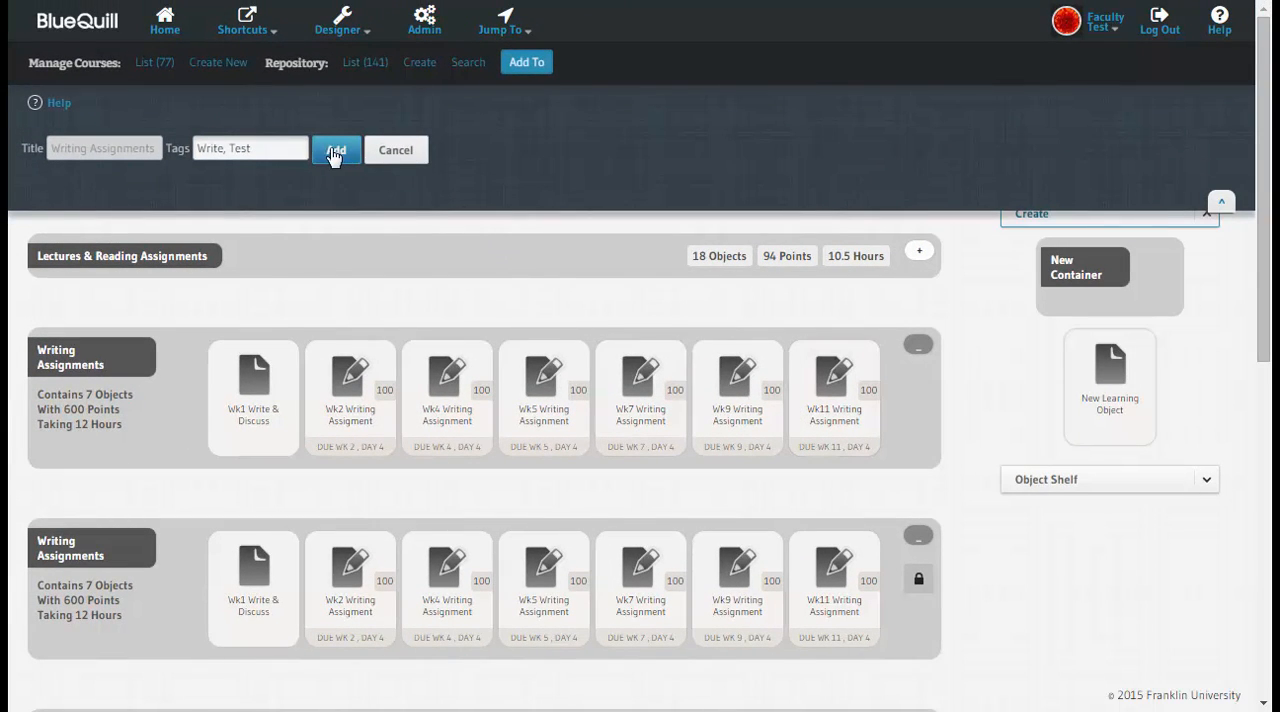
click(334, 151)
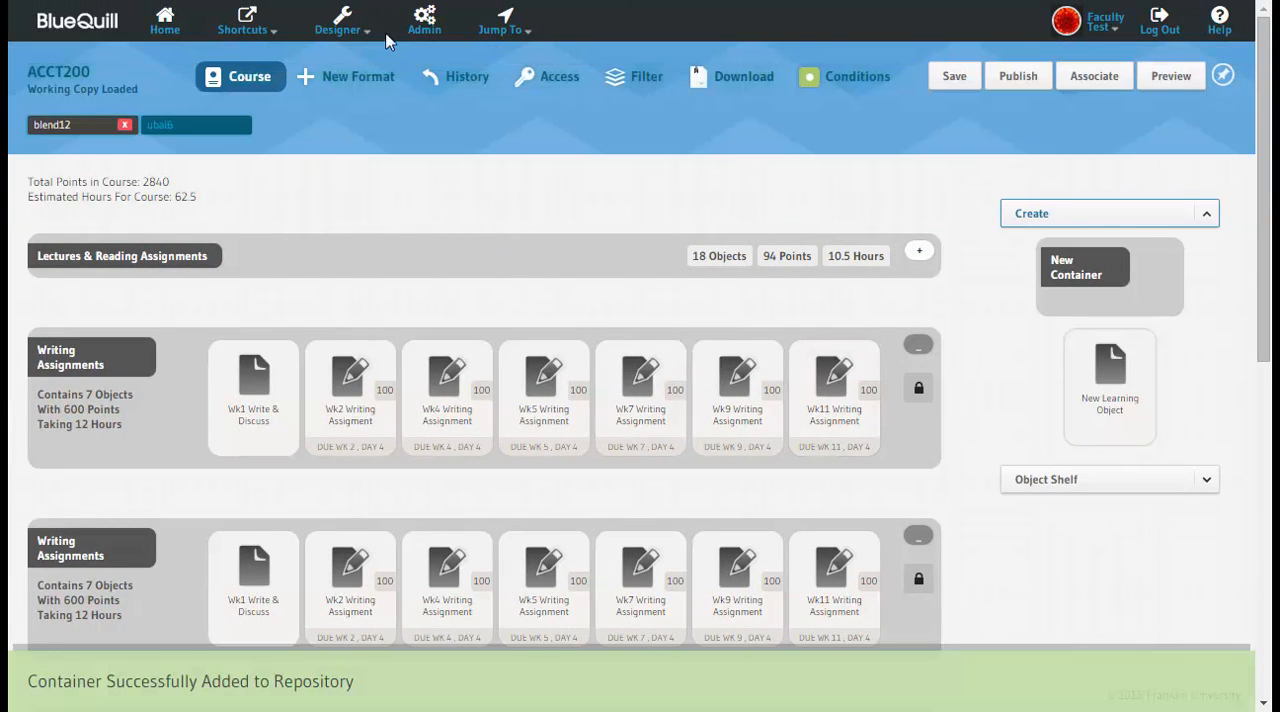
Step: Open the repository list and search the published objects for "write"
click(345, 28)
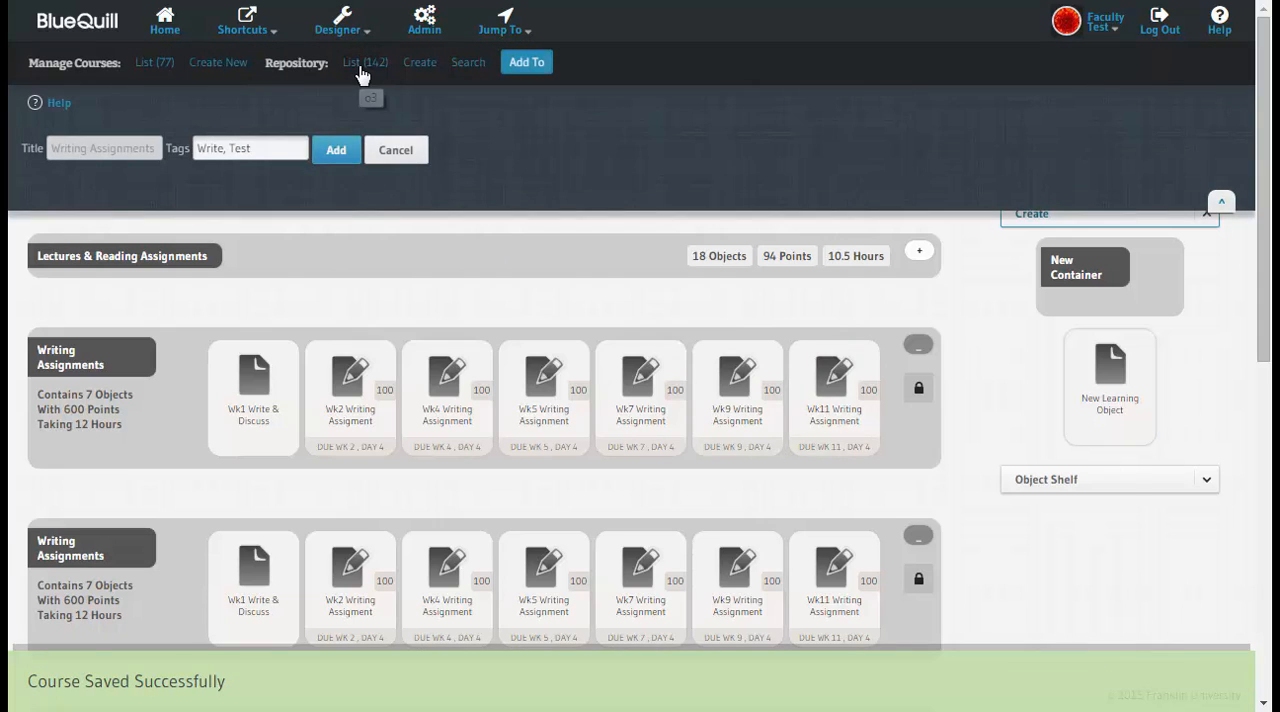
click(362, 68)
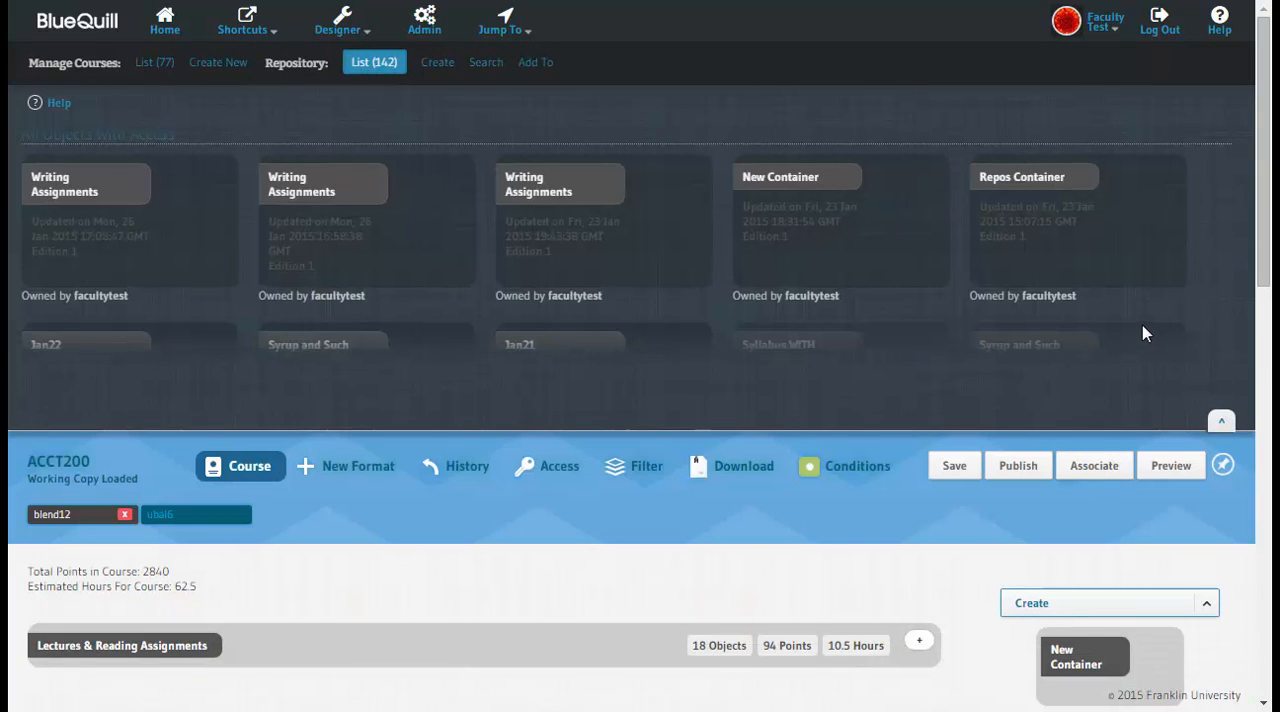
click(486, 64)
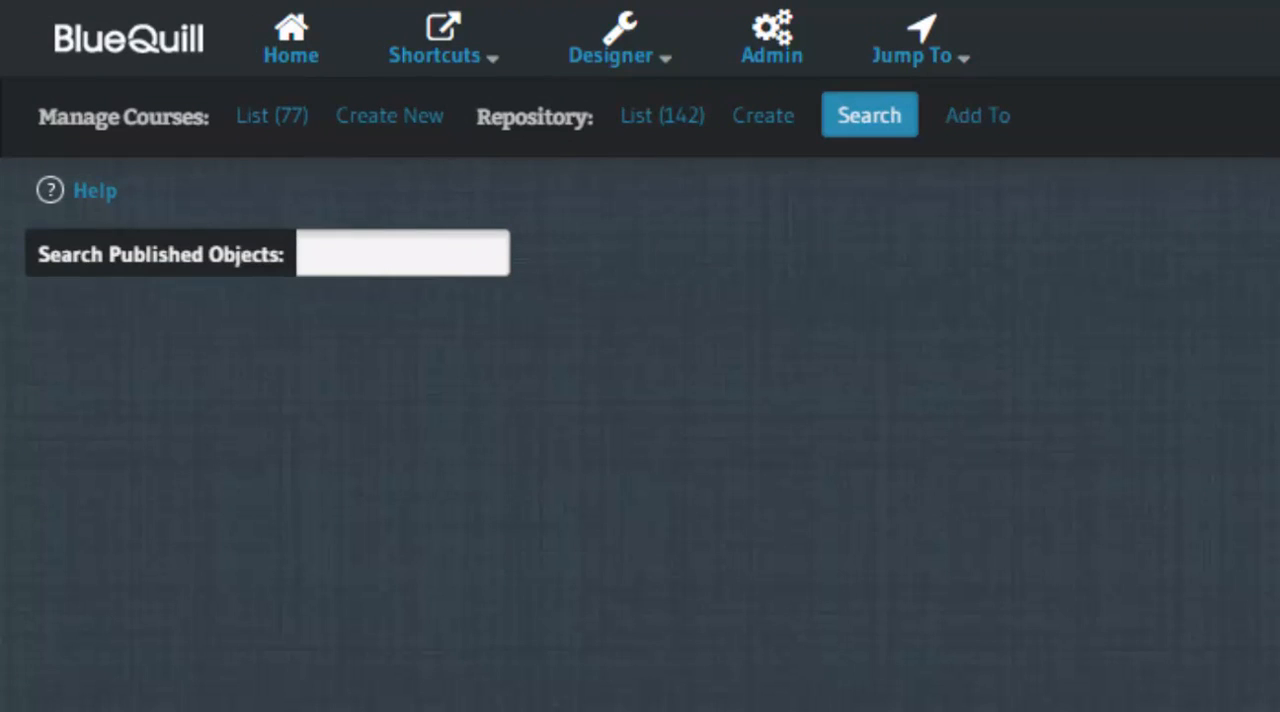
click(344, 268)
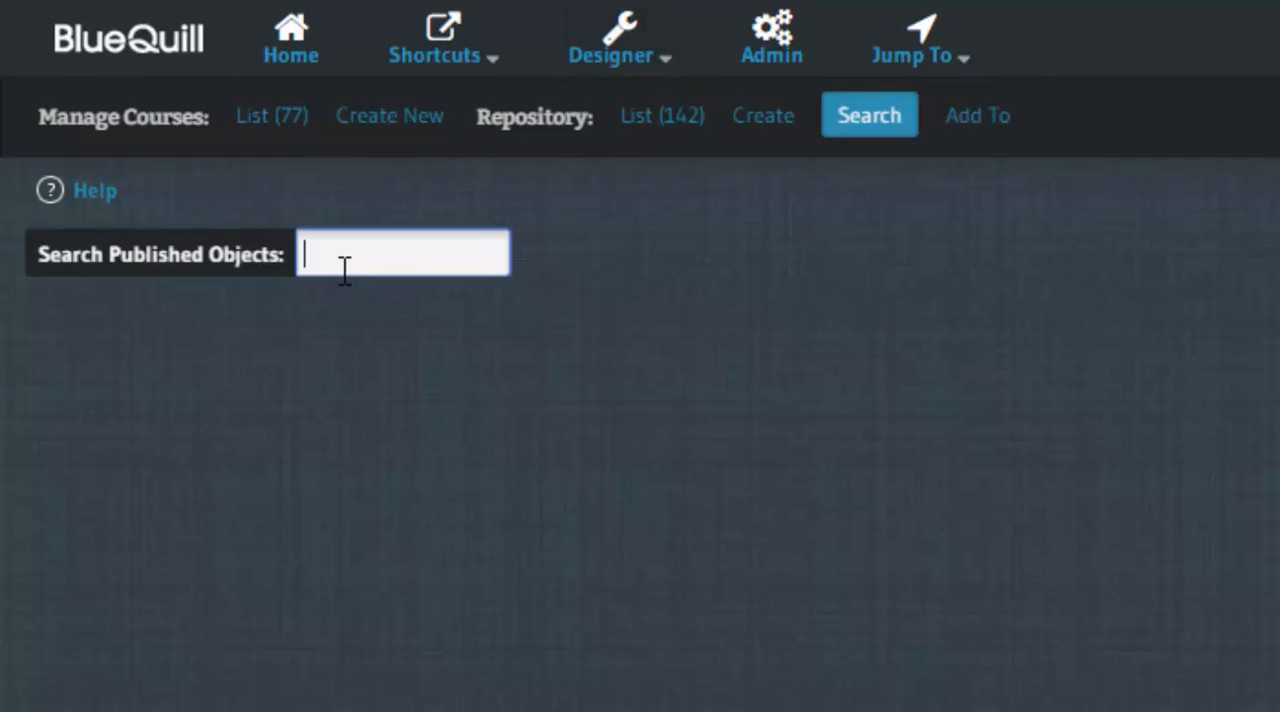
text(write)
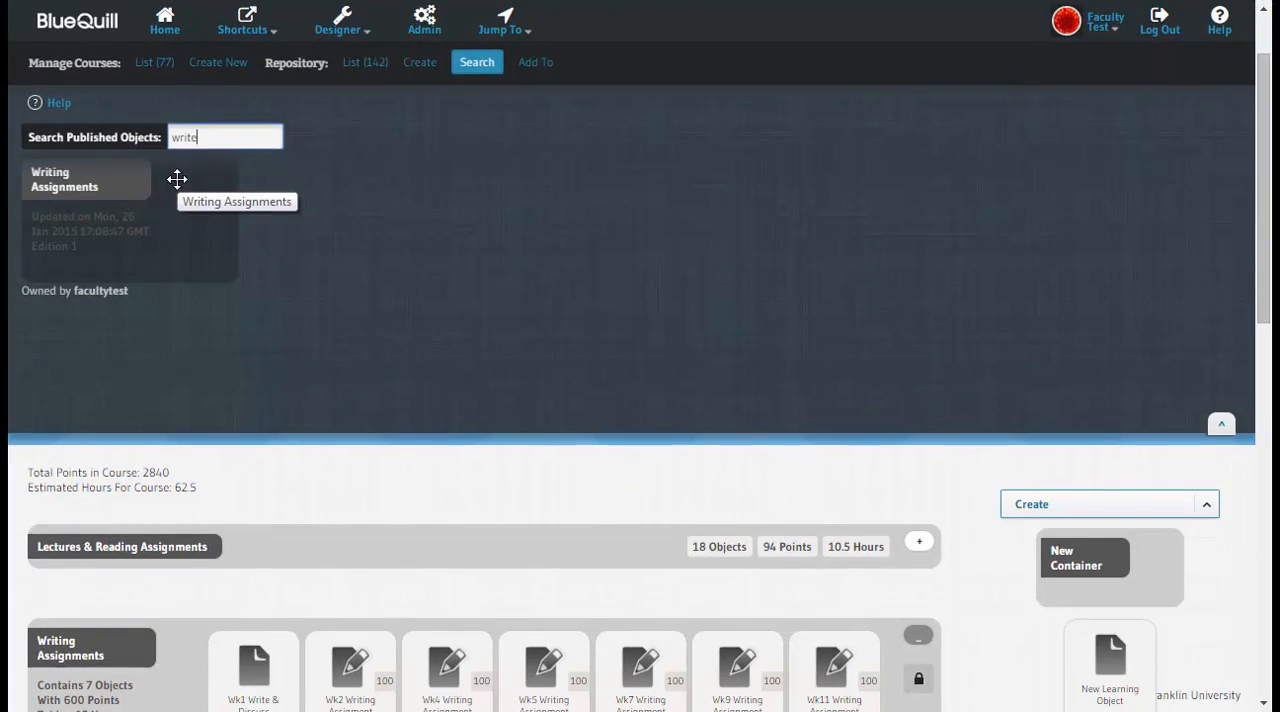
Step: Insert the repository's Writing Assignments container below Lectures & Reading Assignments and collapse the Writing Assignments container beneath it
drag(177, 179, 209, 592)
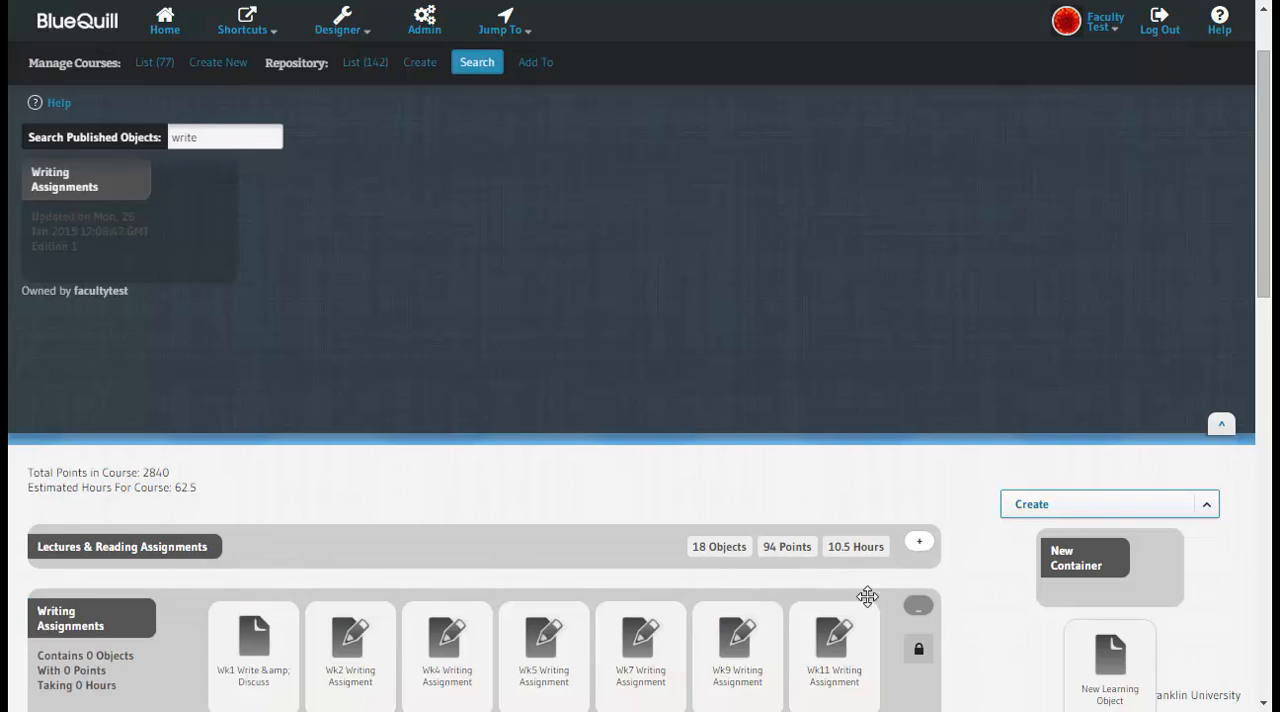
click(1221, 425)
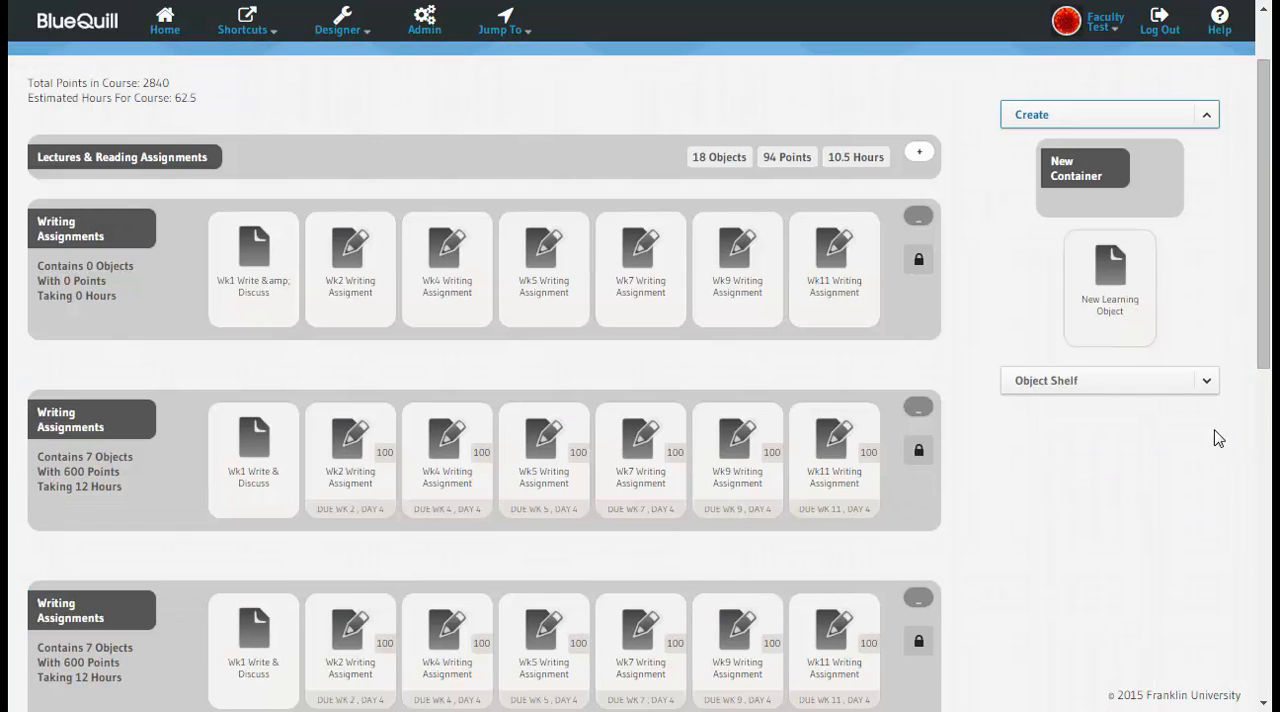
click(914, 420)
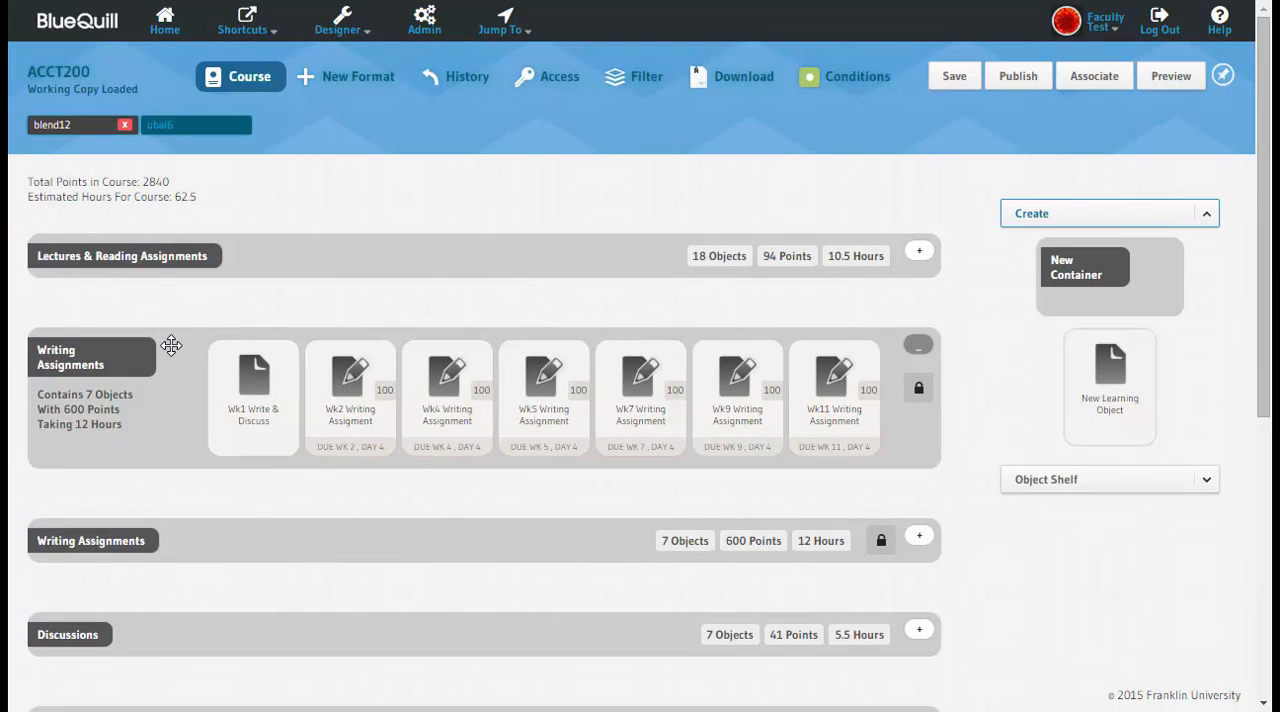
Step: Copy and unlock the locked Writing Assignments container below Lectures & Reading Assignments
drag(171, 343, 545, 330)
drag(1080, 349, 1120, 351)
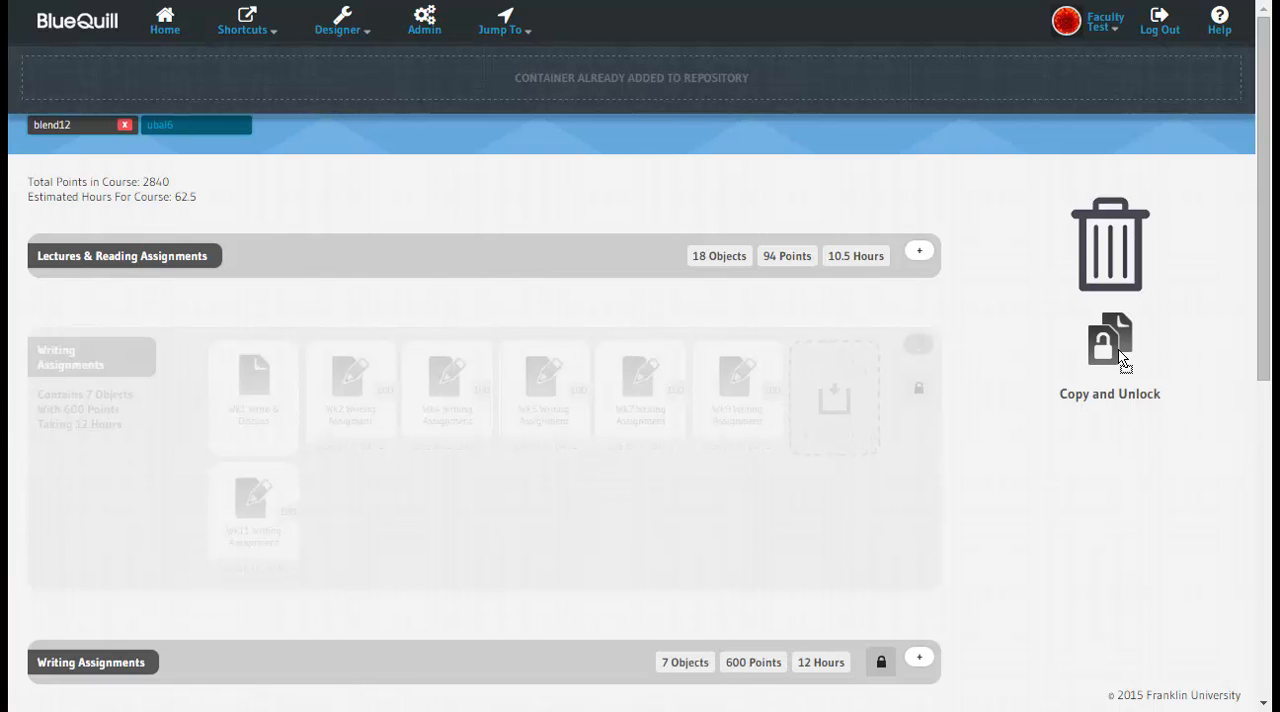
drag(1121, 356, 1121, 356)
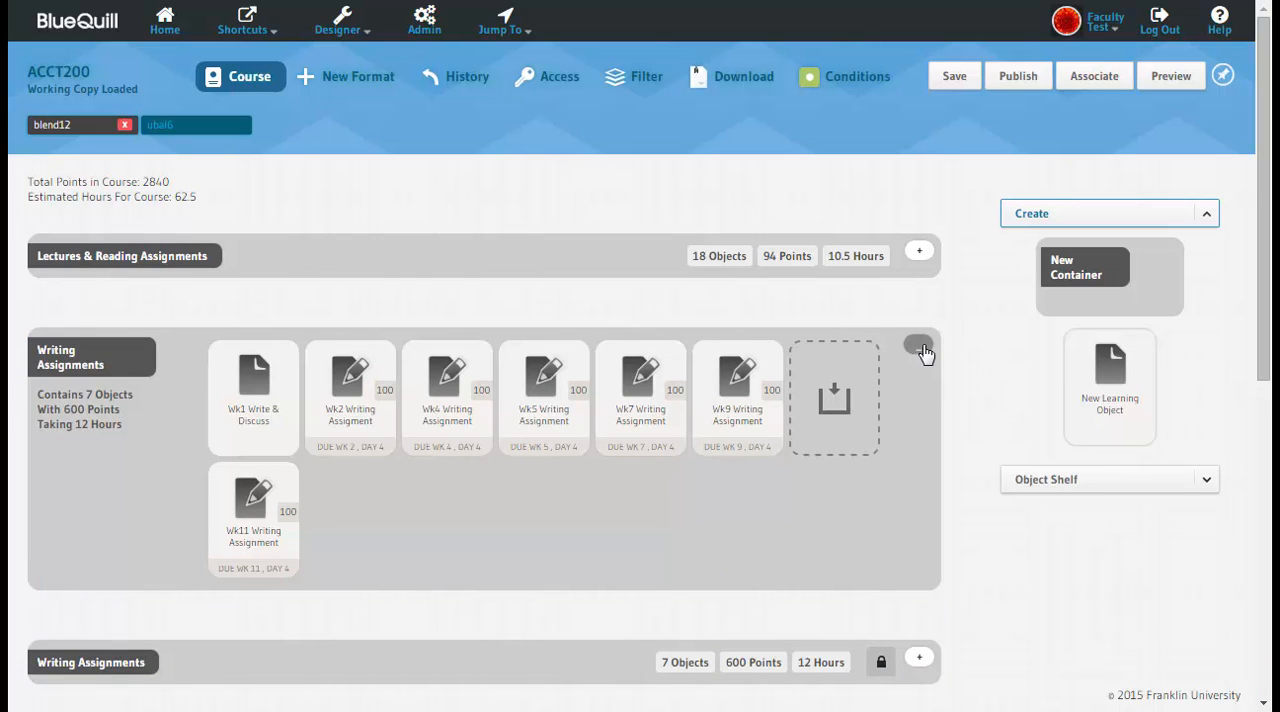
click(919, 251)
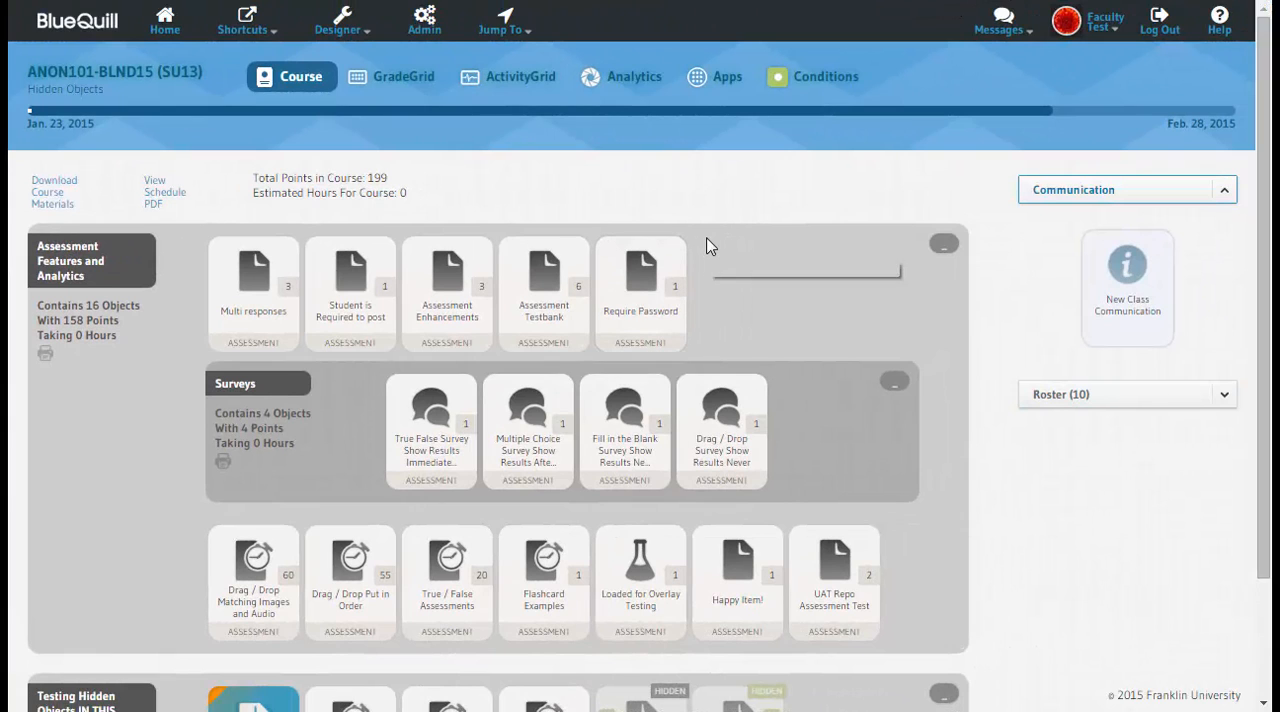
Step: Open the Assessment Testbank object and turn on the aggregate view of the student responses
click(544, 284)
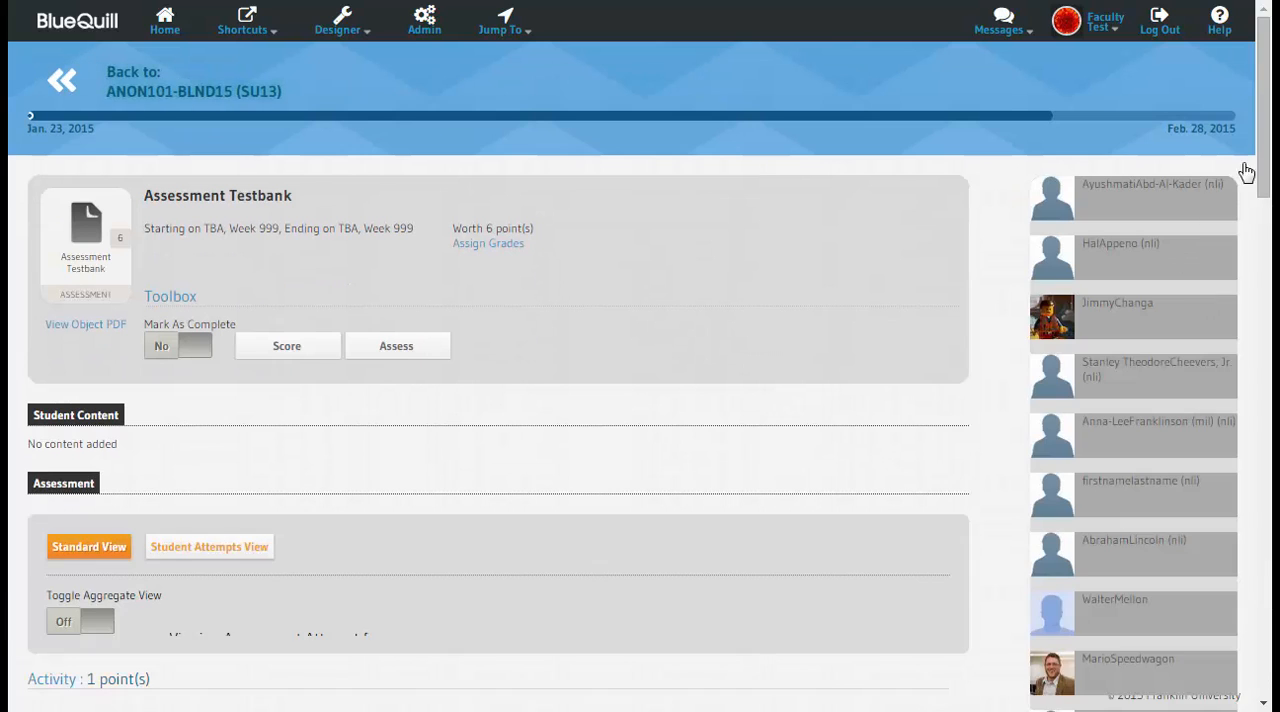
drag(1262, 123, 1262, 226)
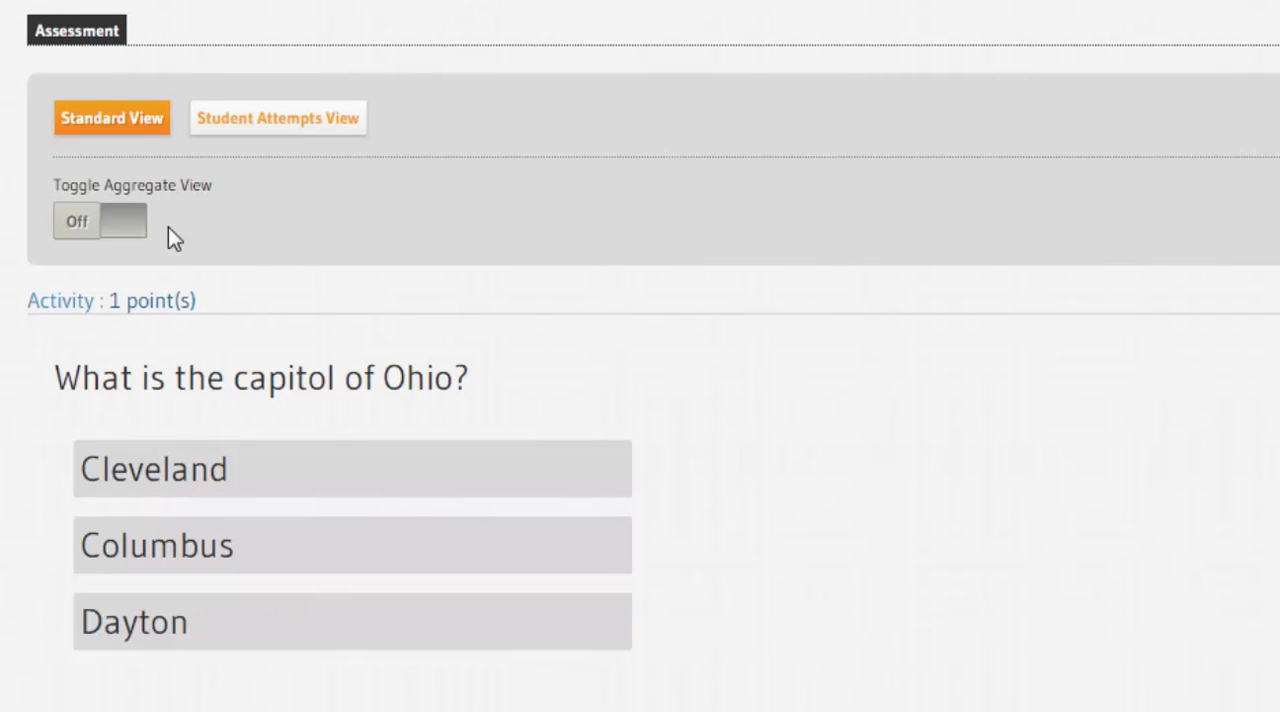
click(77, 225)
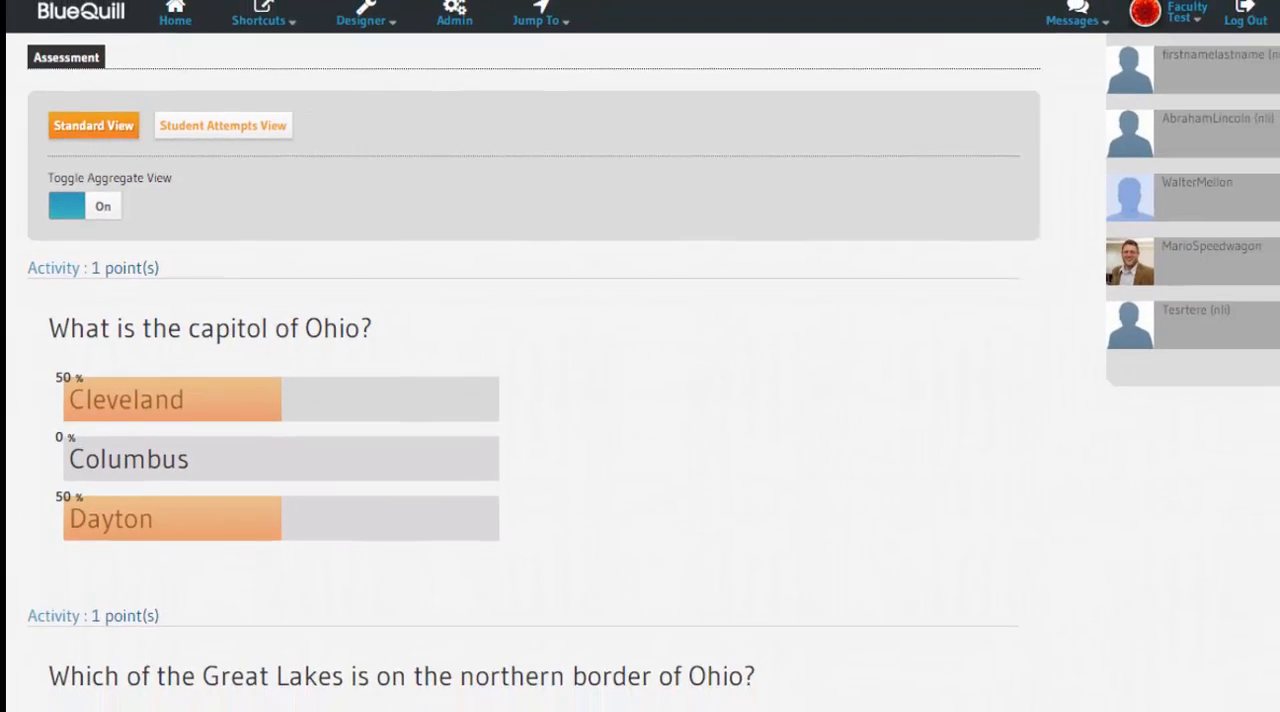
mouse_move(1262, 169)
mouse_down()
mouse_move(1263, 286)
mouse_move(1268, 163)
mouse_up()
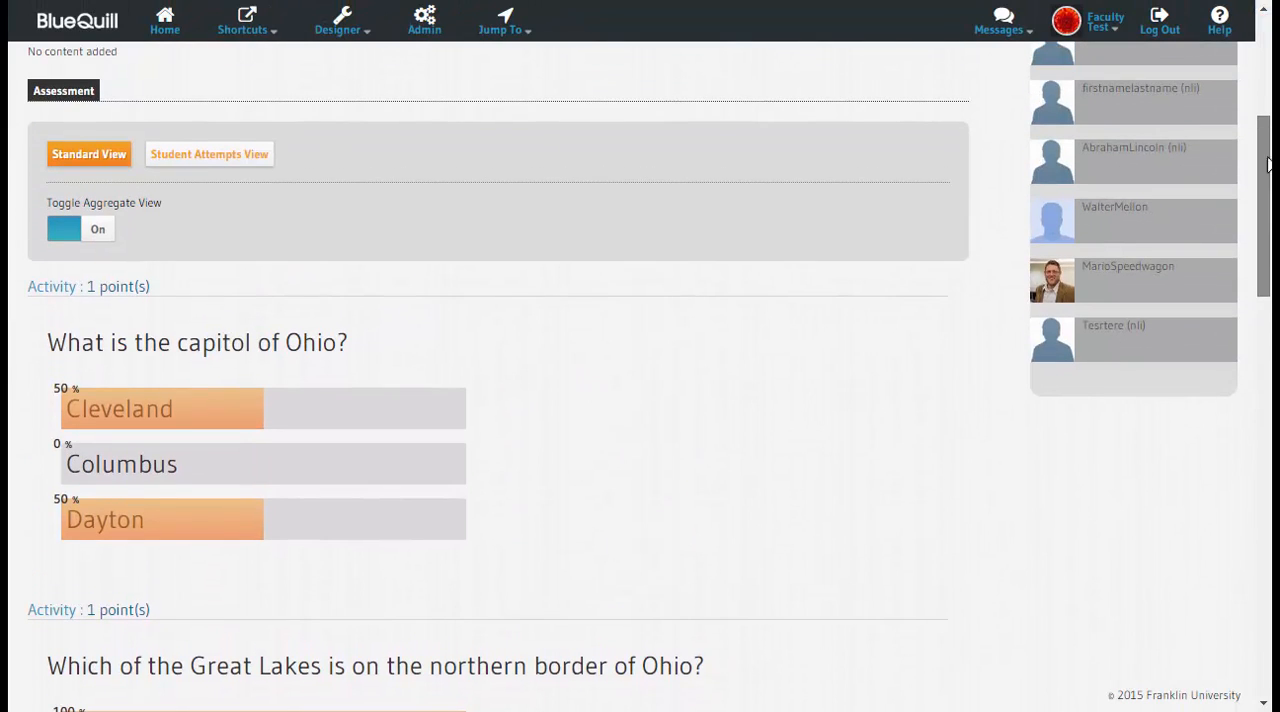
Step: Switch the assessment to individual student attempts and open the attempt of the third student on the roster
click(247, 157)
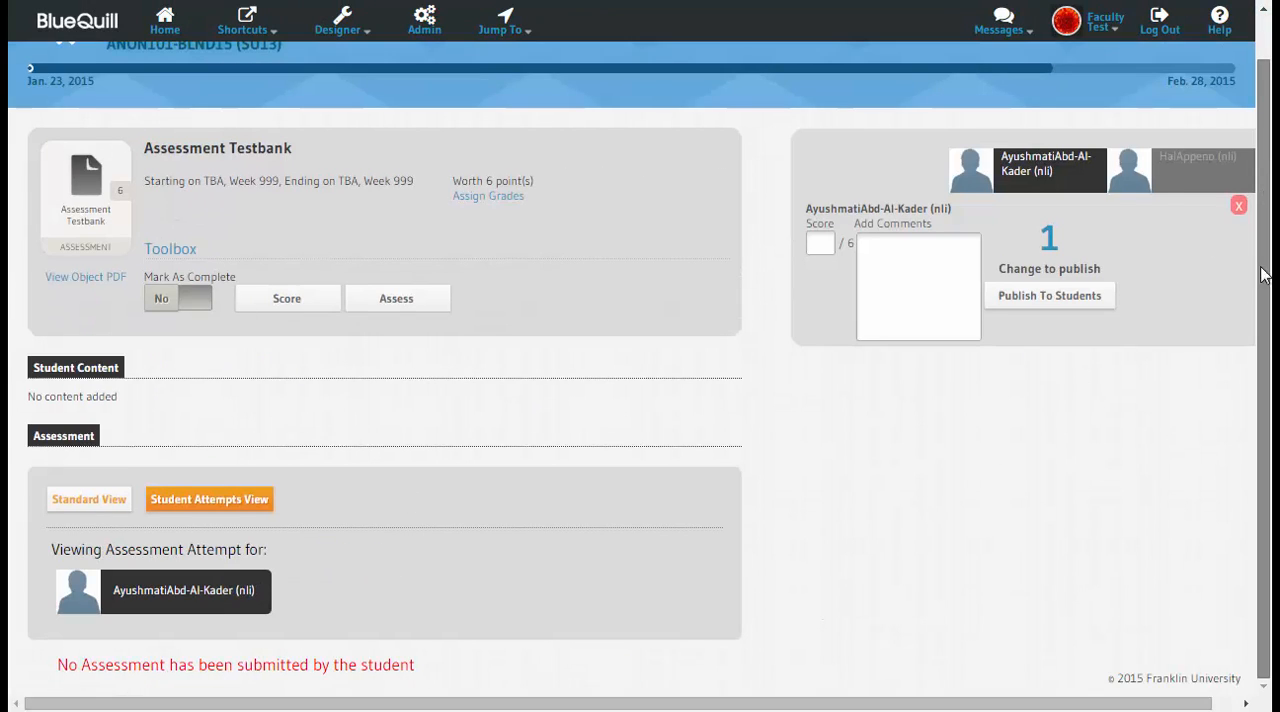
click(1175, 186)
click(1177, 231)
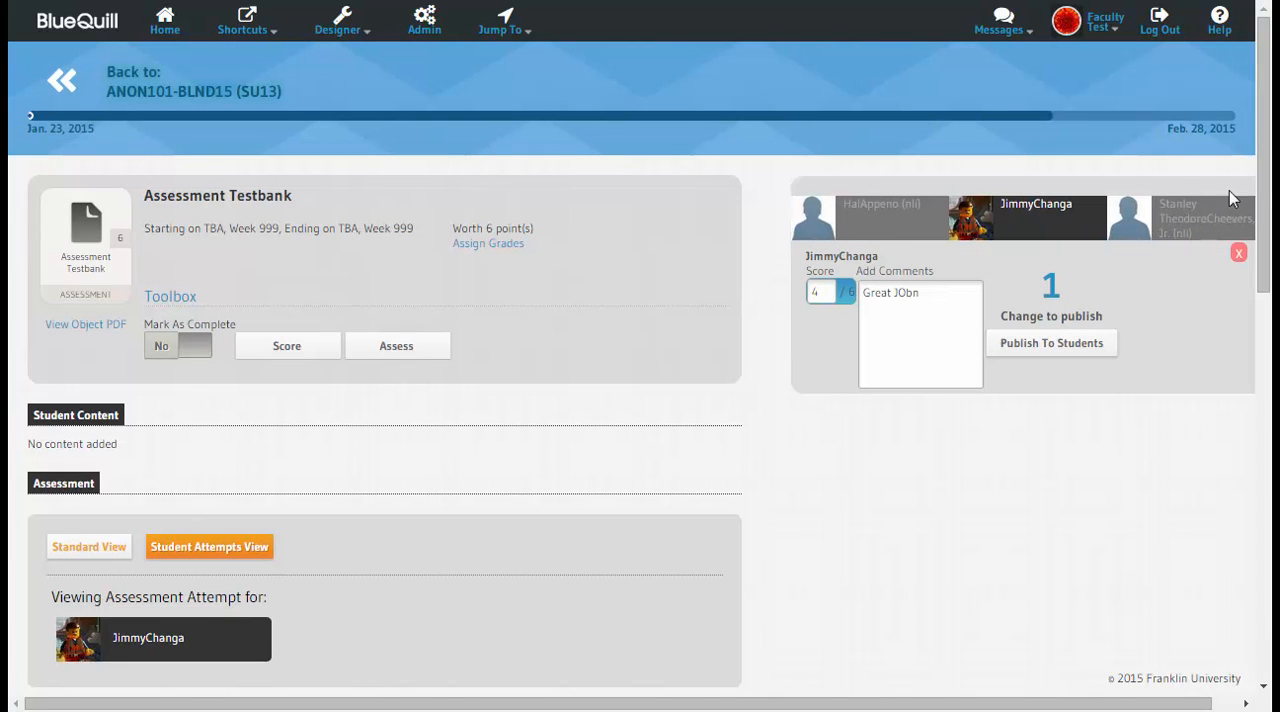
drag(1262, 181, 1249, 337)
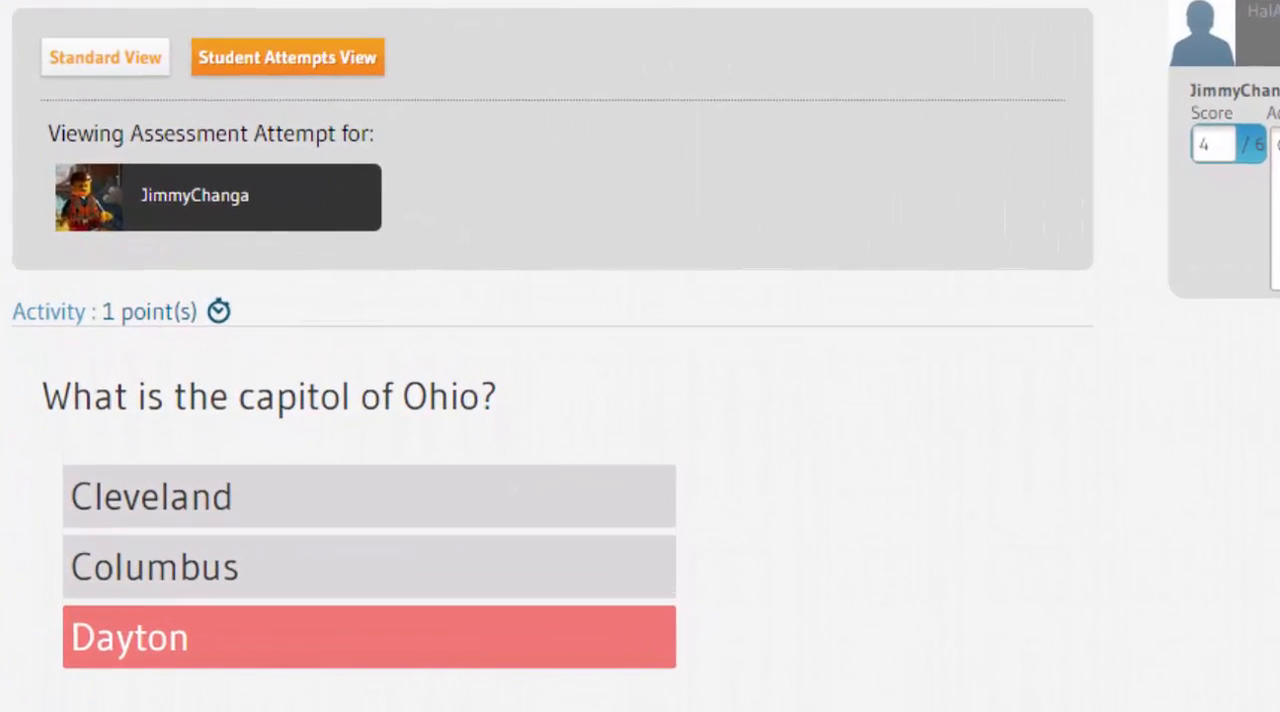
Step: Toggle the answer timestamps on and off in the student's assessment attempt
drag(1279, 146, 1236, 139)
click(1178, 669)
scroll(552, 450, down, 2)
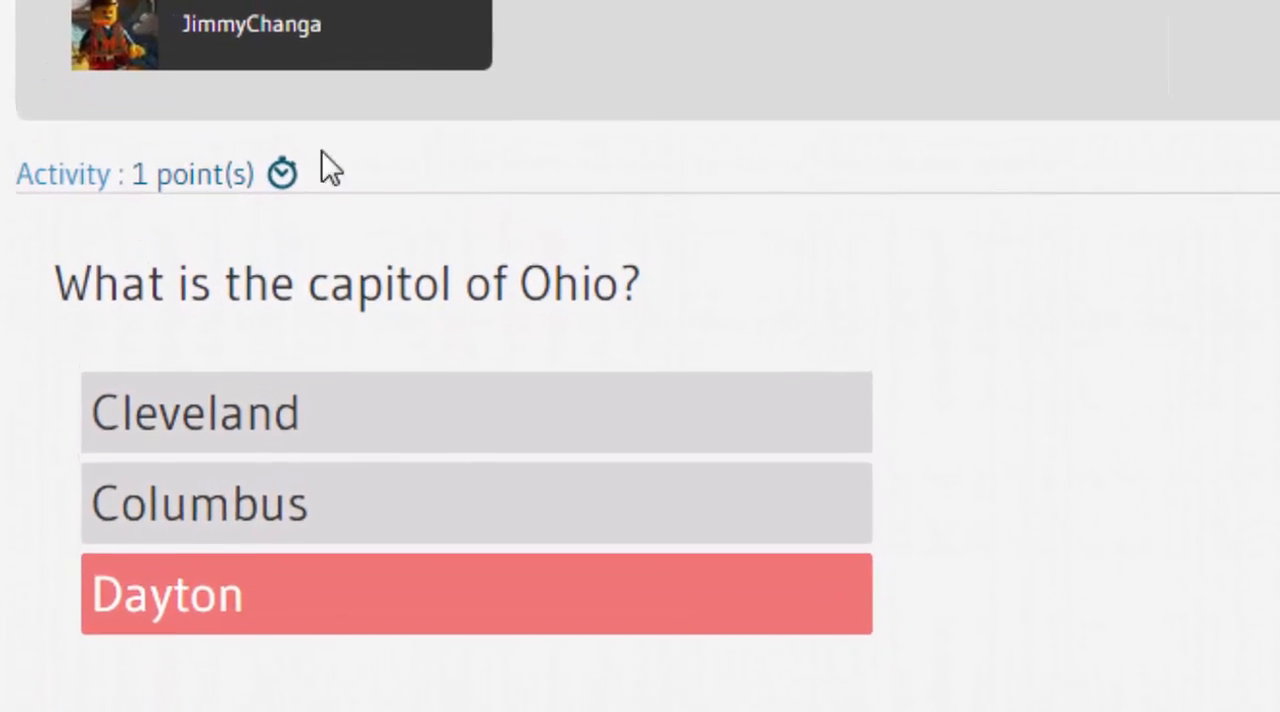
click(310, 195)
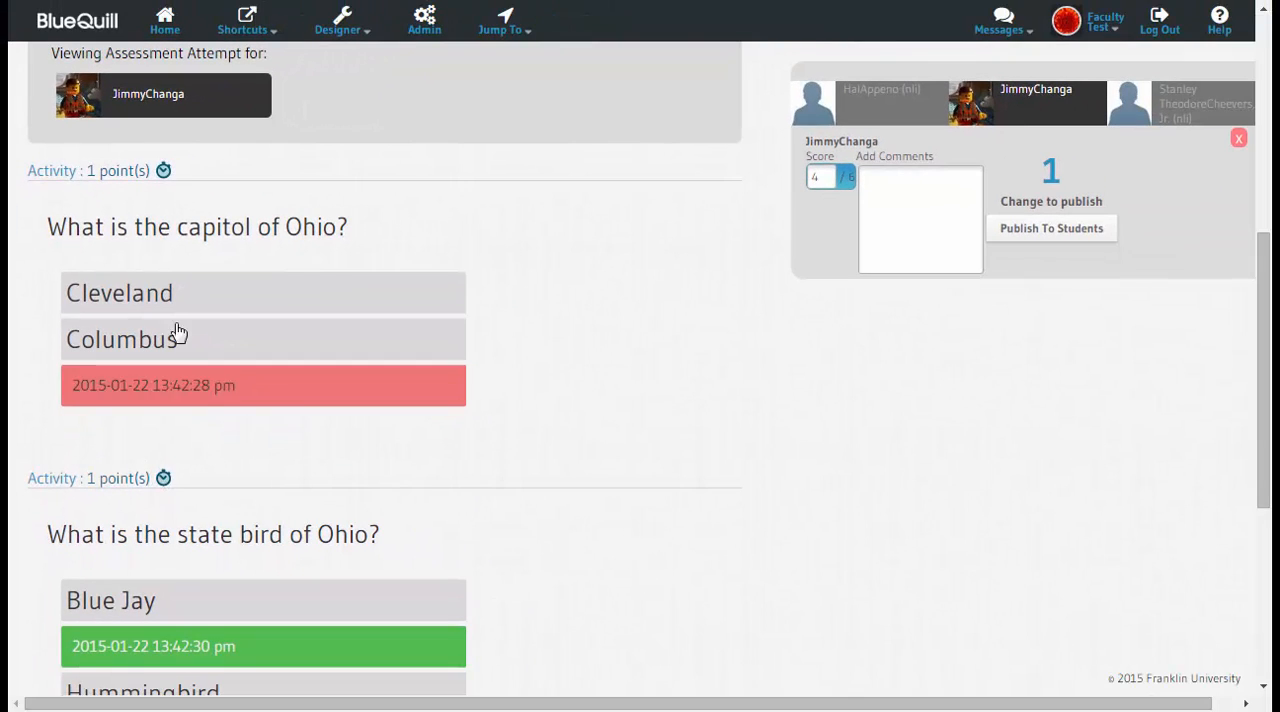
click(162, 173)
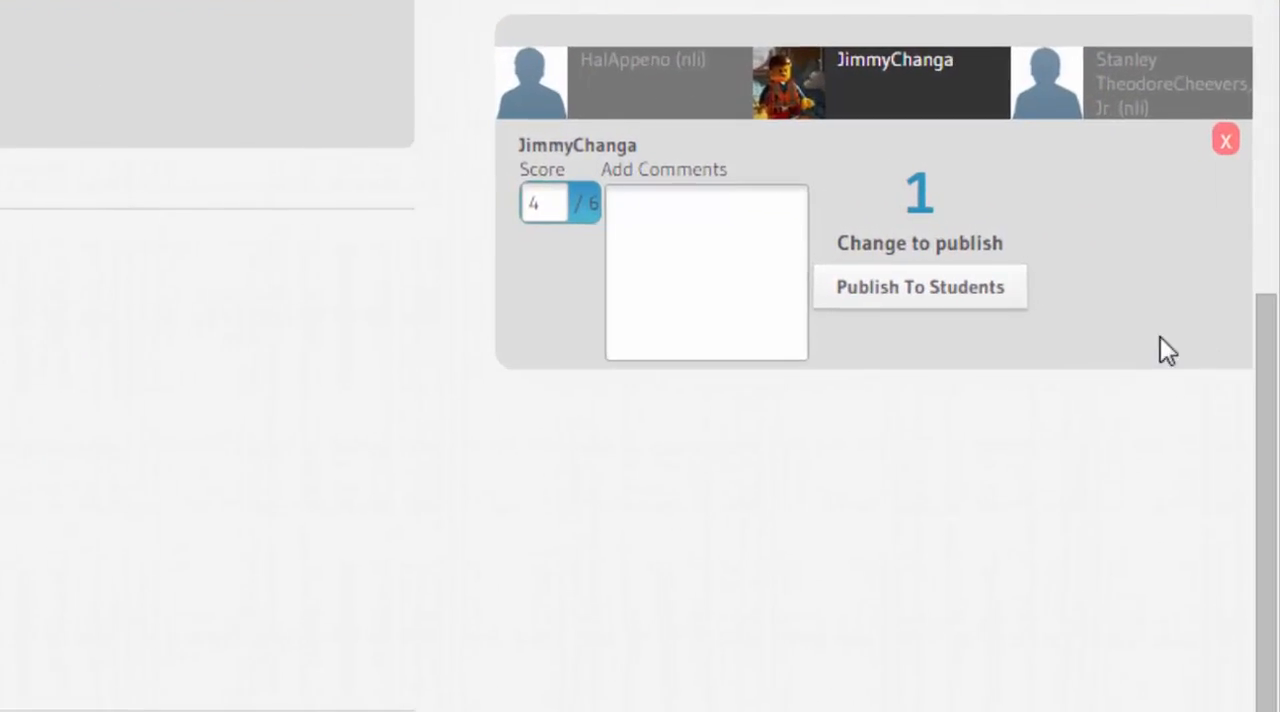
Step: Enter the comment "Great job" for the selected student's assessment attempt
click(653, 229)
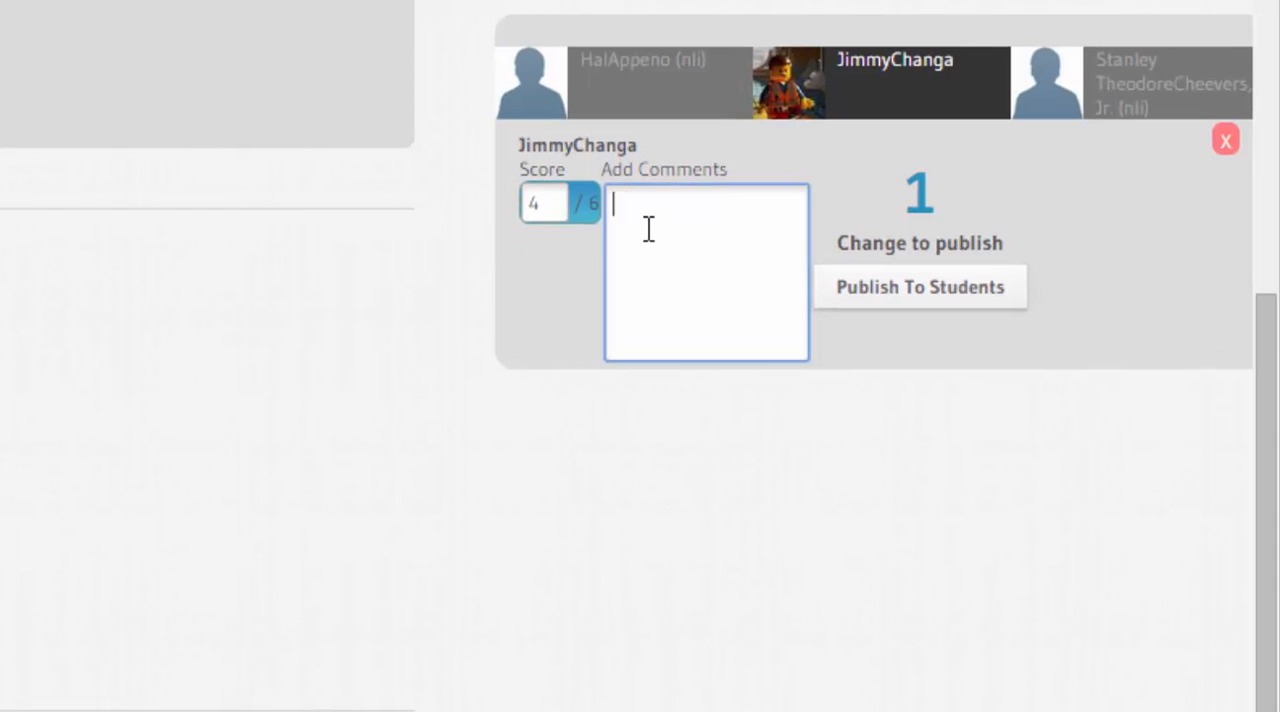
text(Great job)
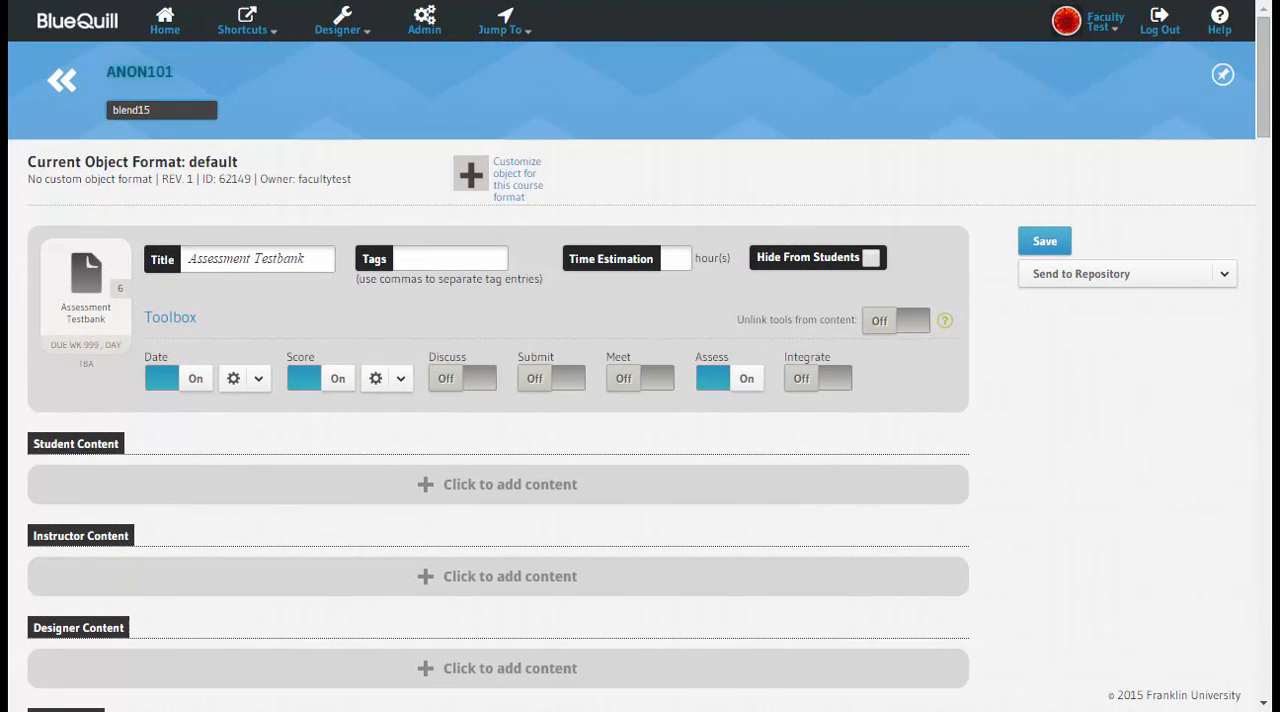
Step: Toggle the assessment's Test Bank option off and on, and set it to utilize 50 percent of the questions
drag(1265, 135, 1268, 270)
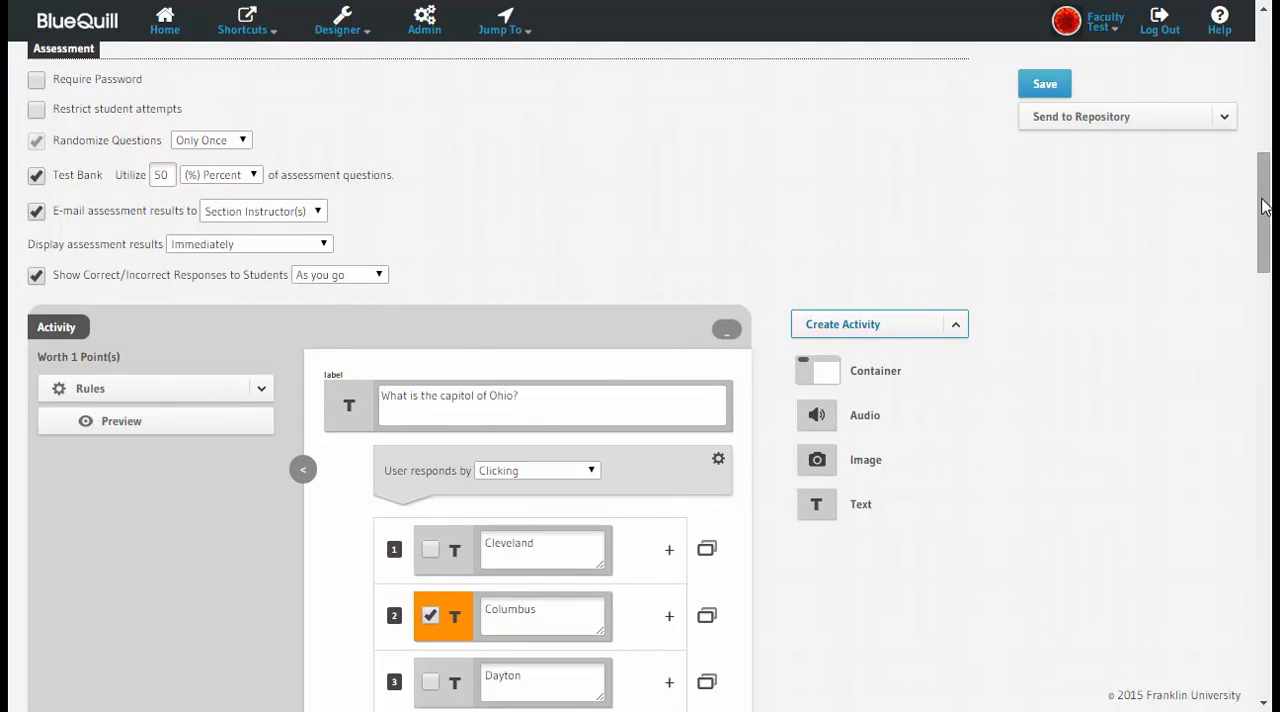
mouse_move(1263, 210)
mouse_down()
mouse_move(1262, 400)
mouse_move(1266, 233)
mouse_up()
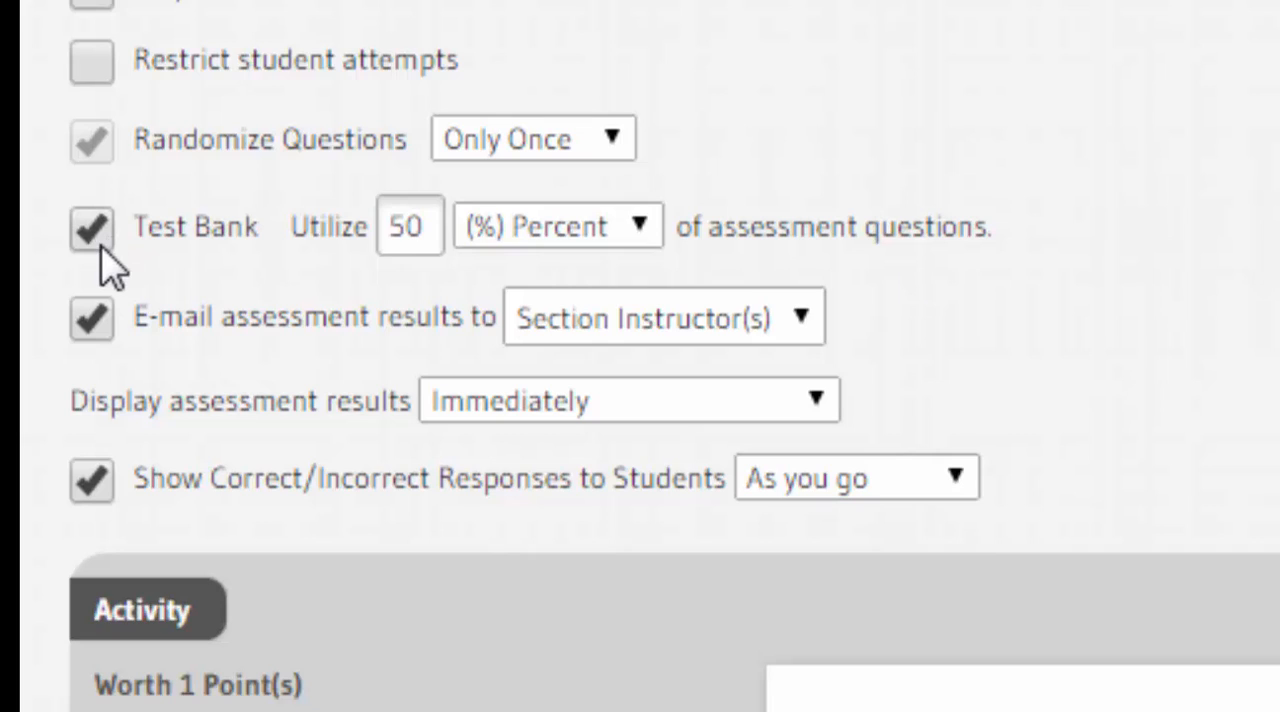
click(423, 229)
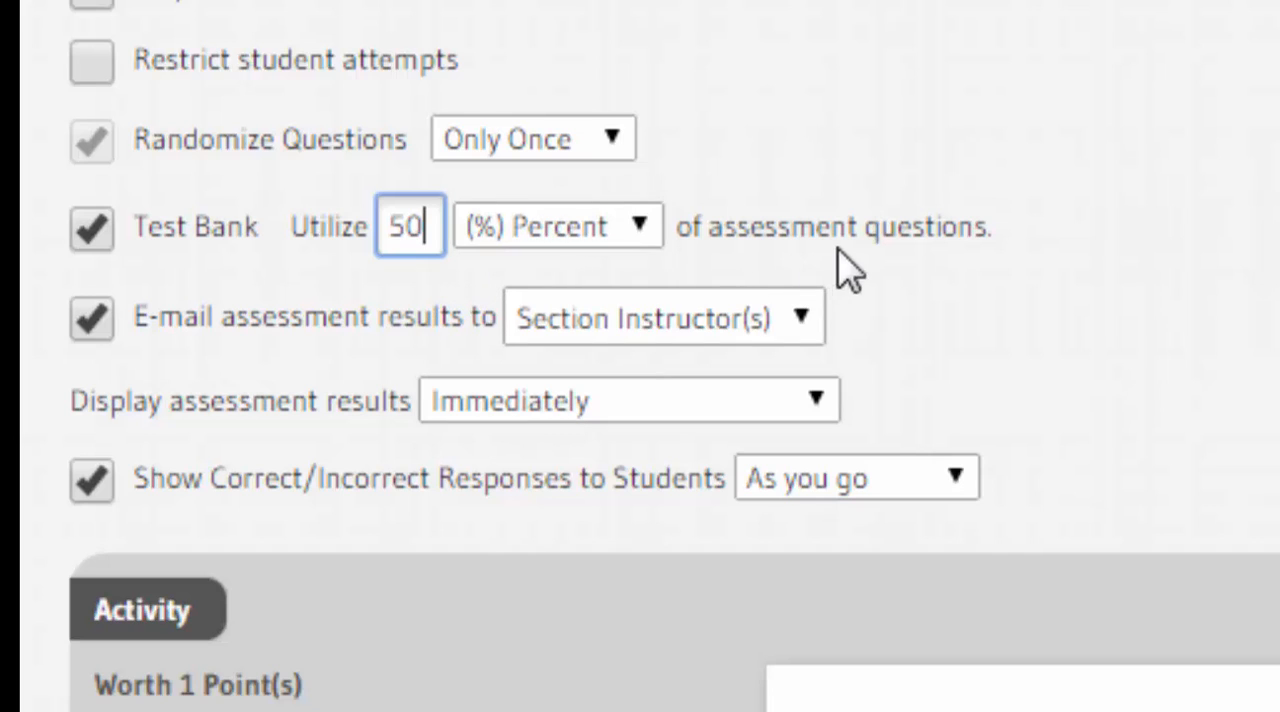
click(88, 232)
click(88, 225)
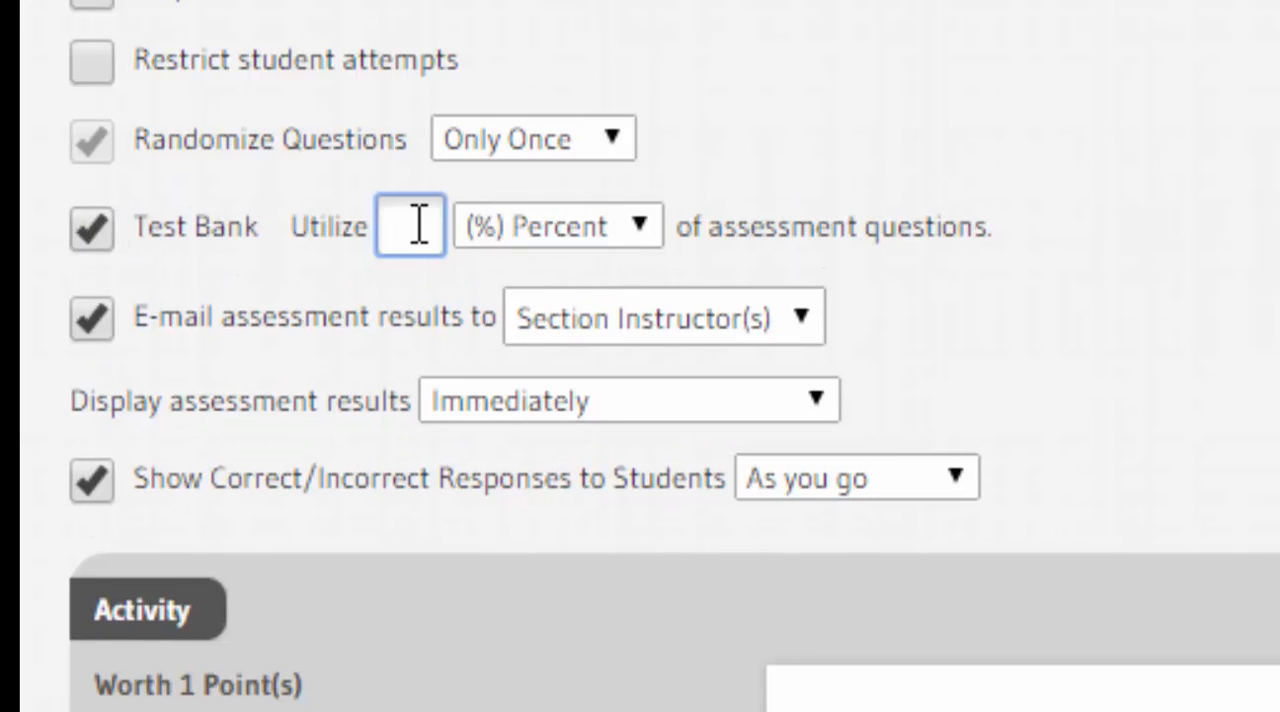
text(50)
Step: Keep question randomization at Only Once and preview the activity about the capital of Ohio
click(620, 140)
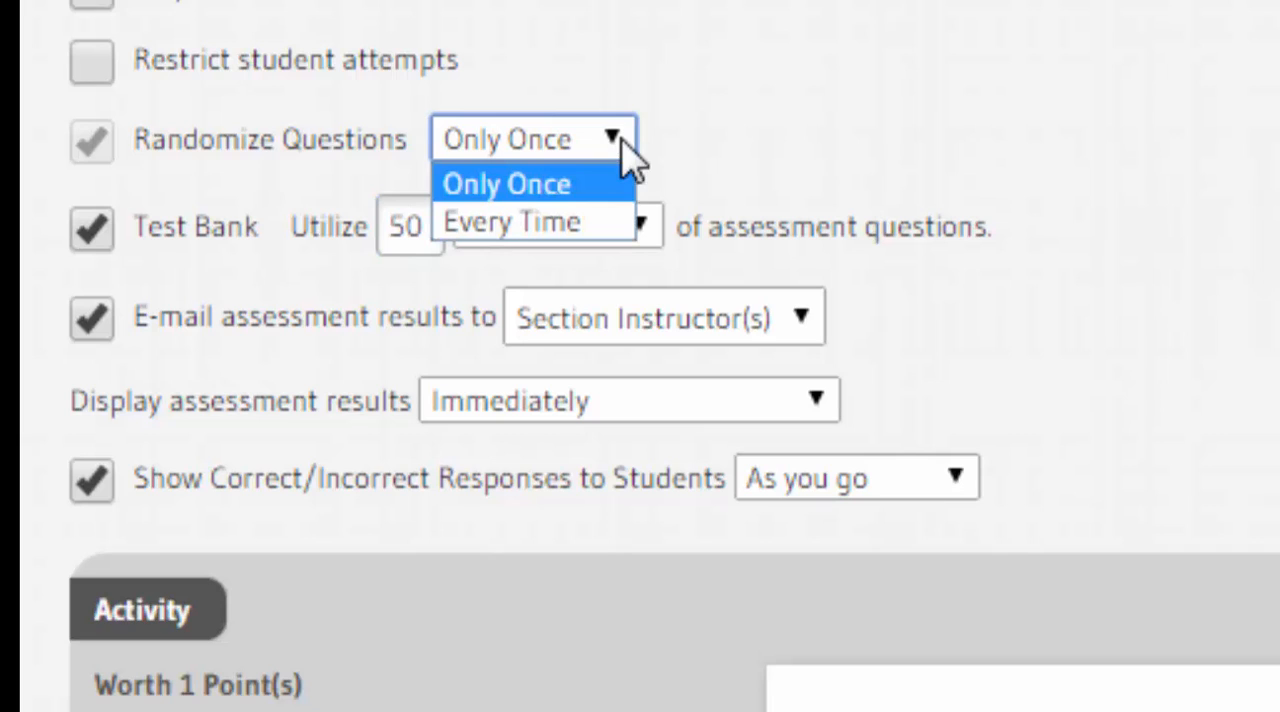
click(546, 165)
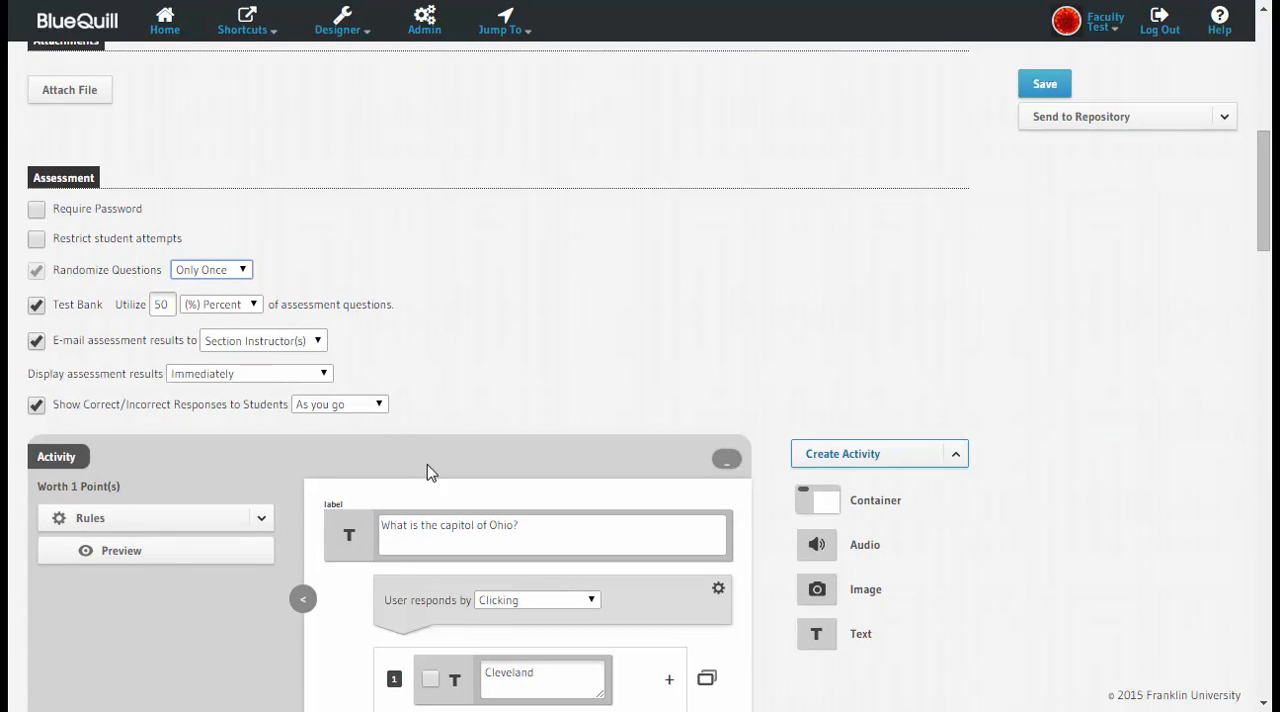
click(163, 552)
scroll(575, 366, down, 3)
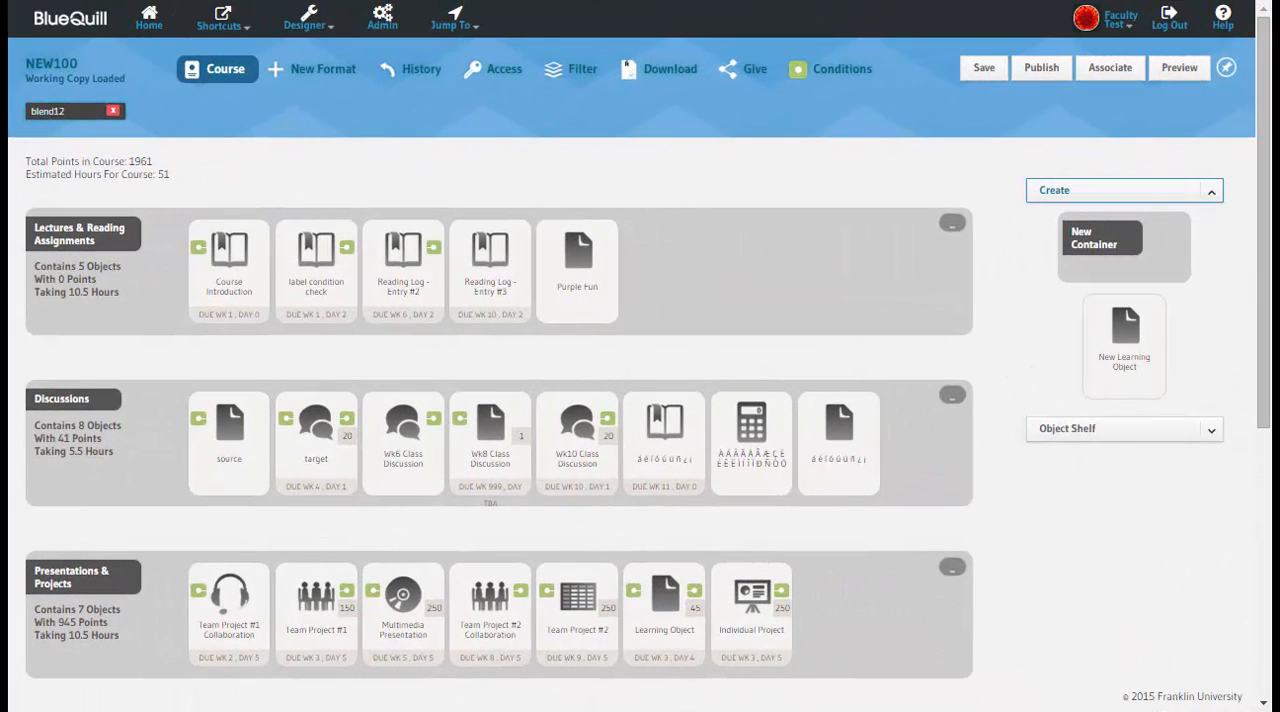
Step: Open the give settings for NEW100, enter TWO as the three-character custom value for the given copy, and collapse the settings
click(750, 72)
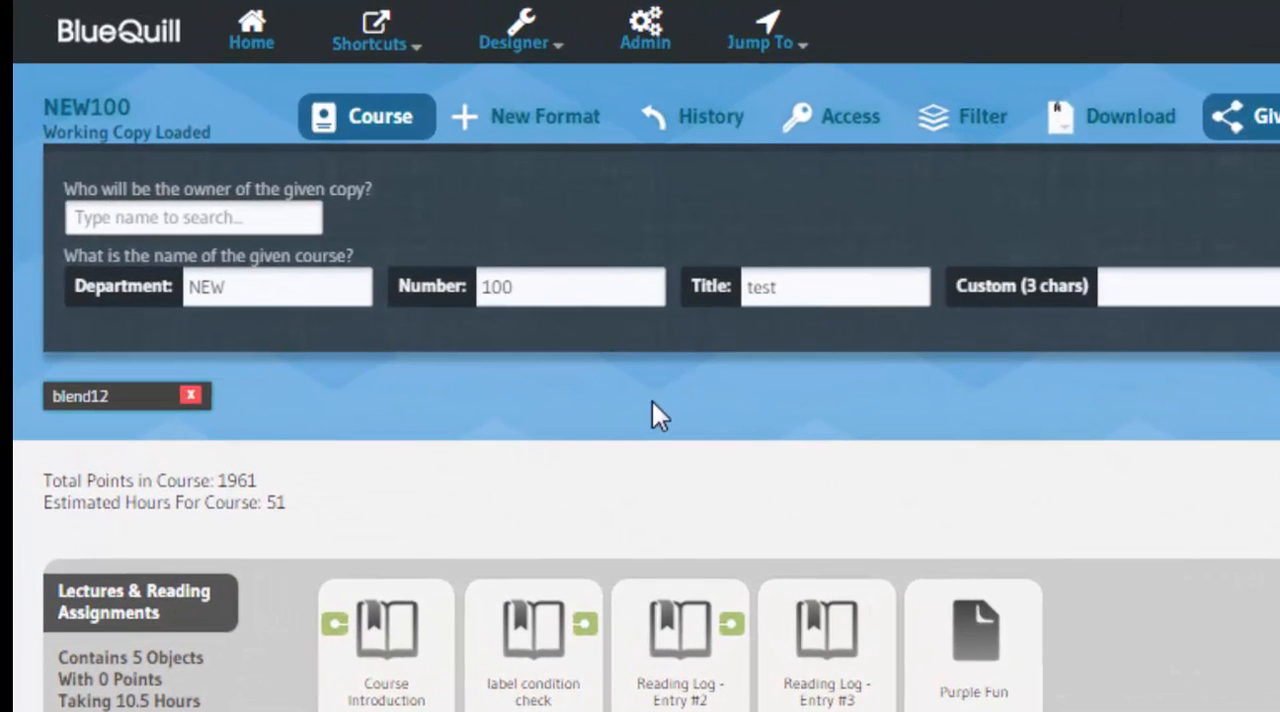
click(1183, 289)
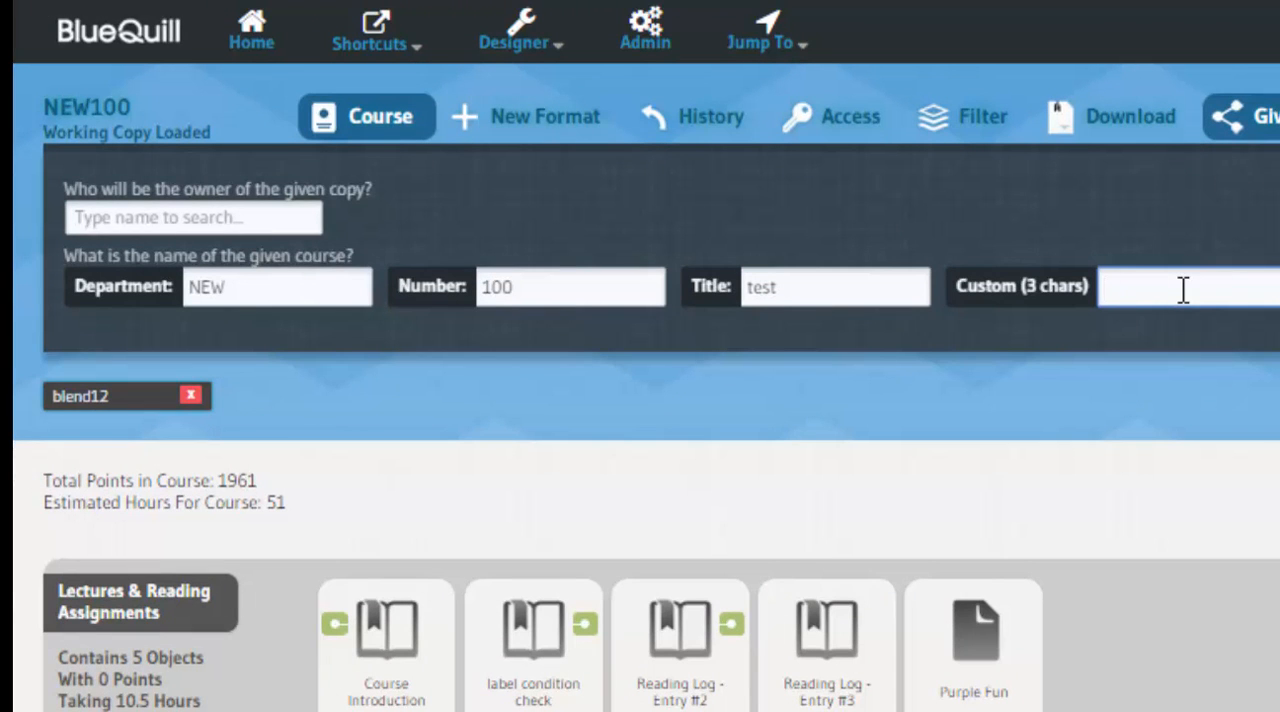
text(TWO)
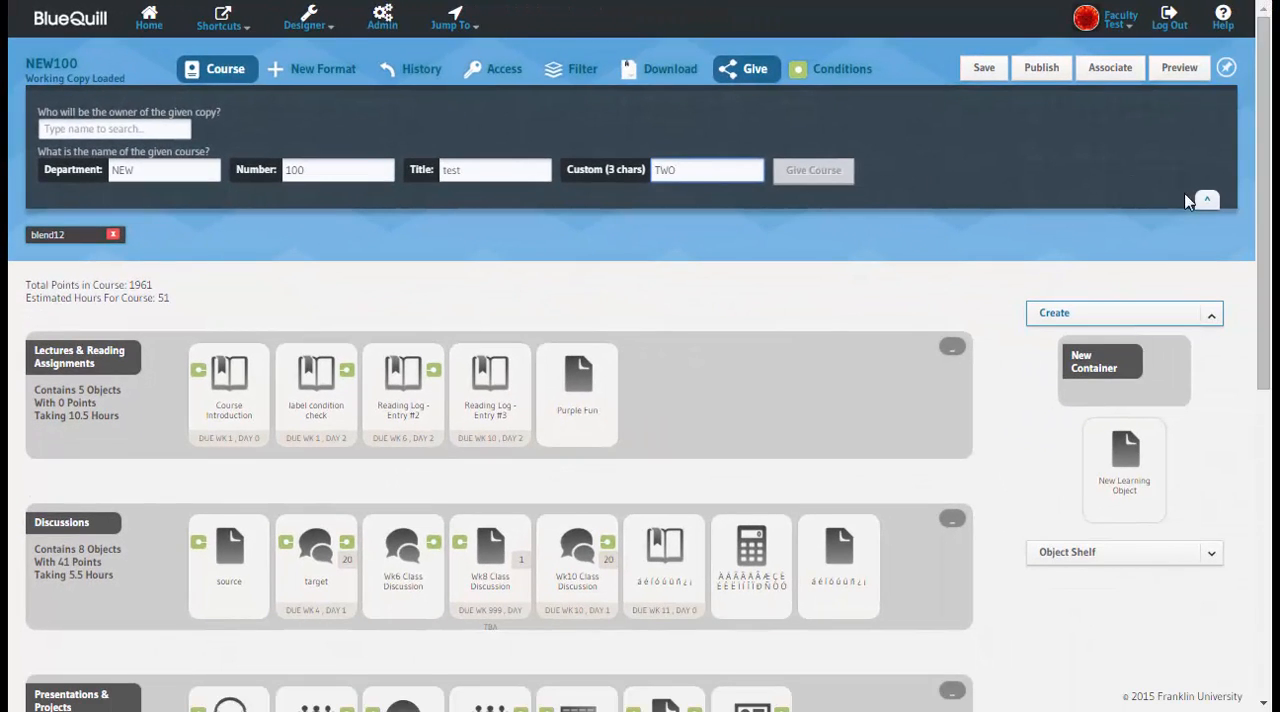
click(1207, 201)
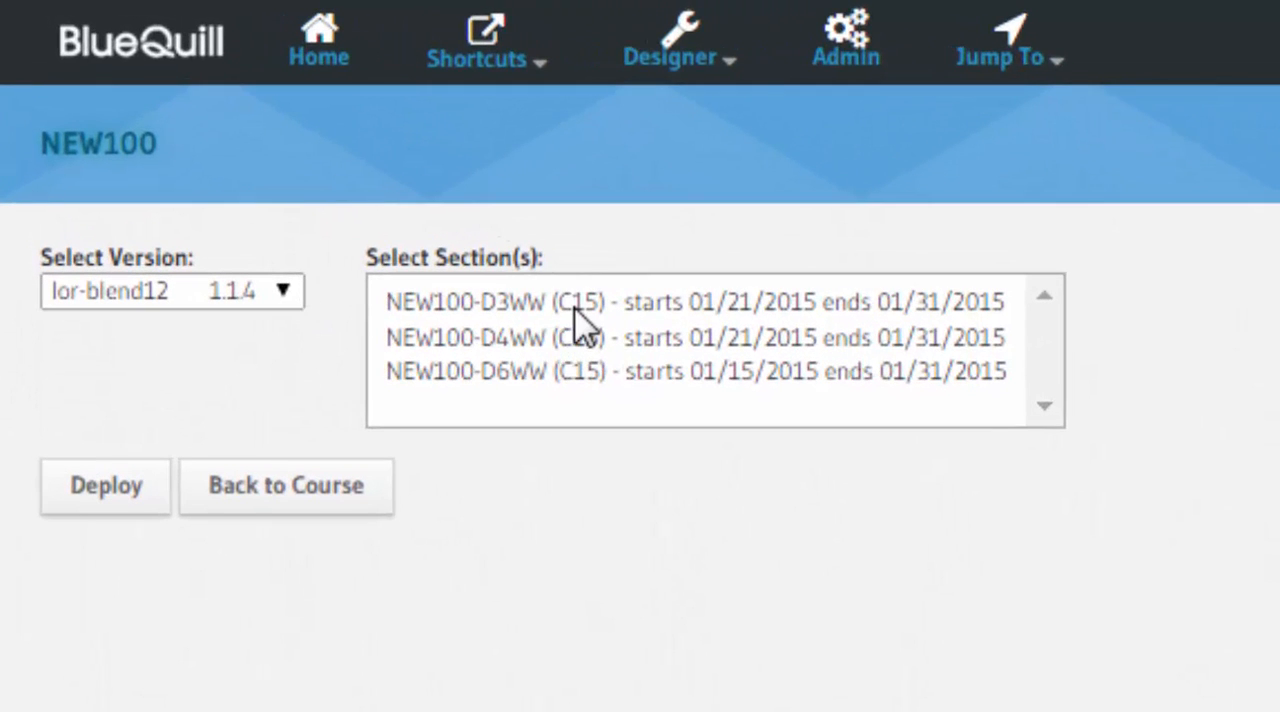
Step: Deploy version lor-blend12 1.1.4 of NEW100 to the section NEW100-D3WW (C15)
click(576, 305)
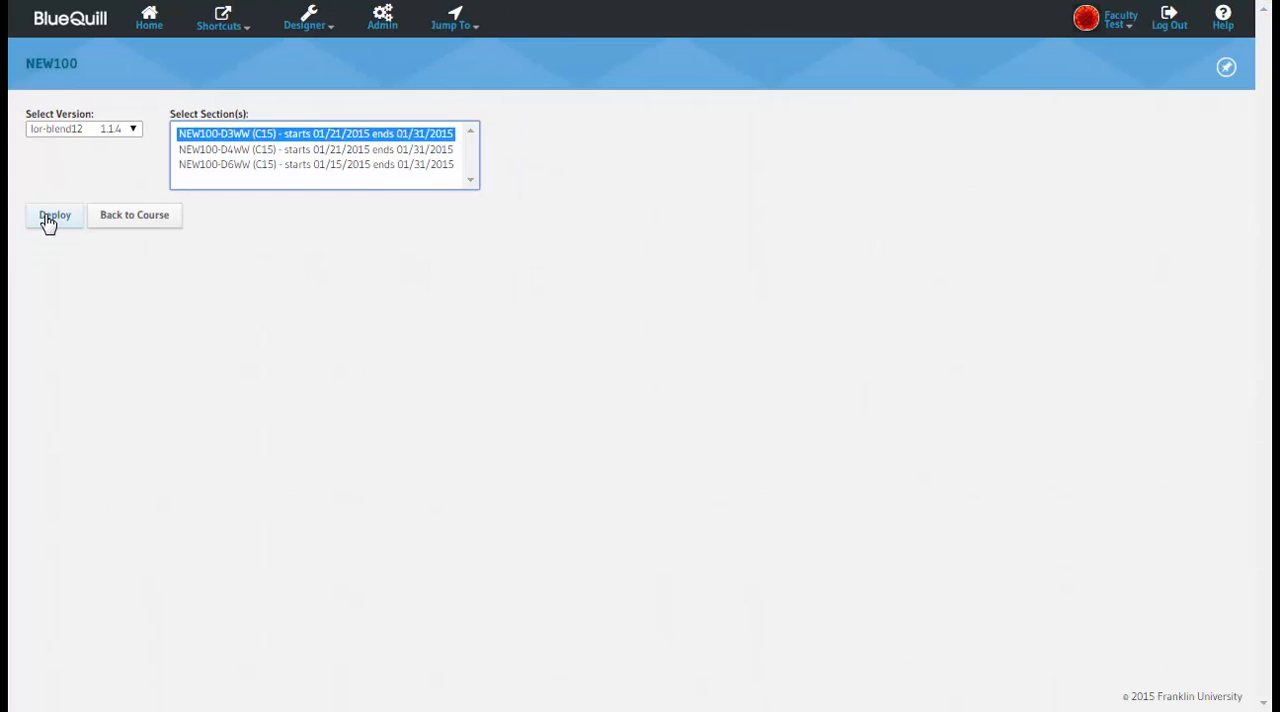
click(52, 216)
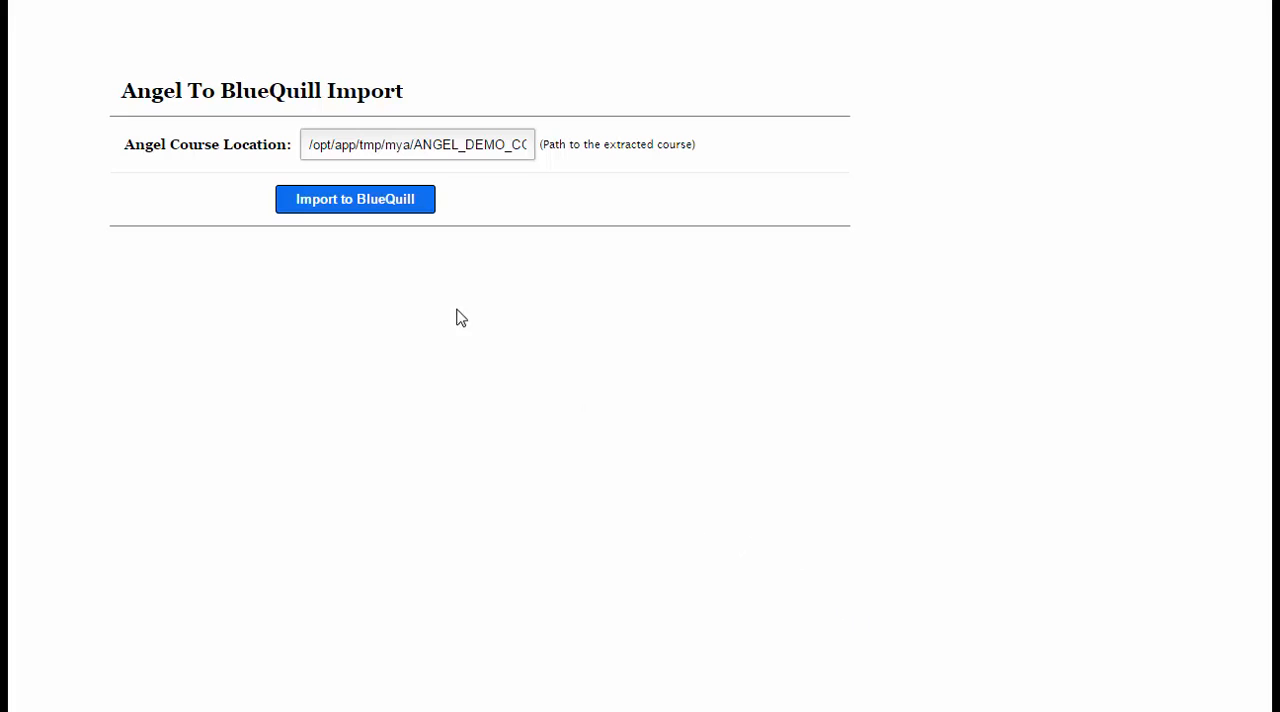
Step: Import the extracted Angel demo course into BlueQuill from the entered course location
click(357, 201)
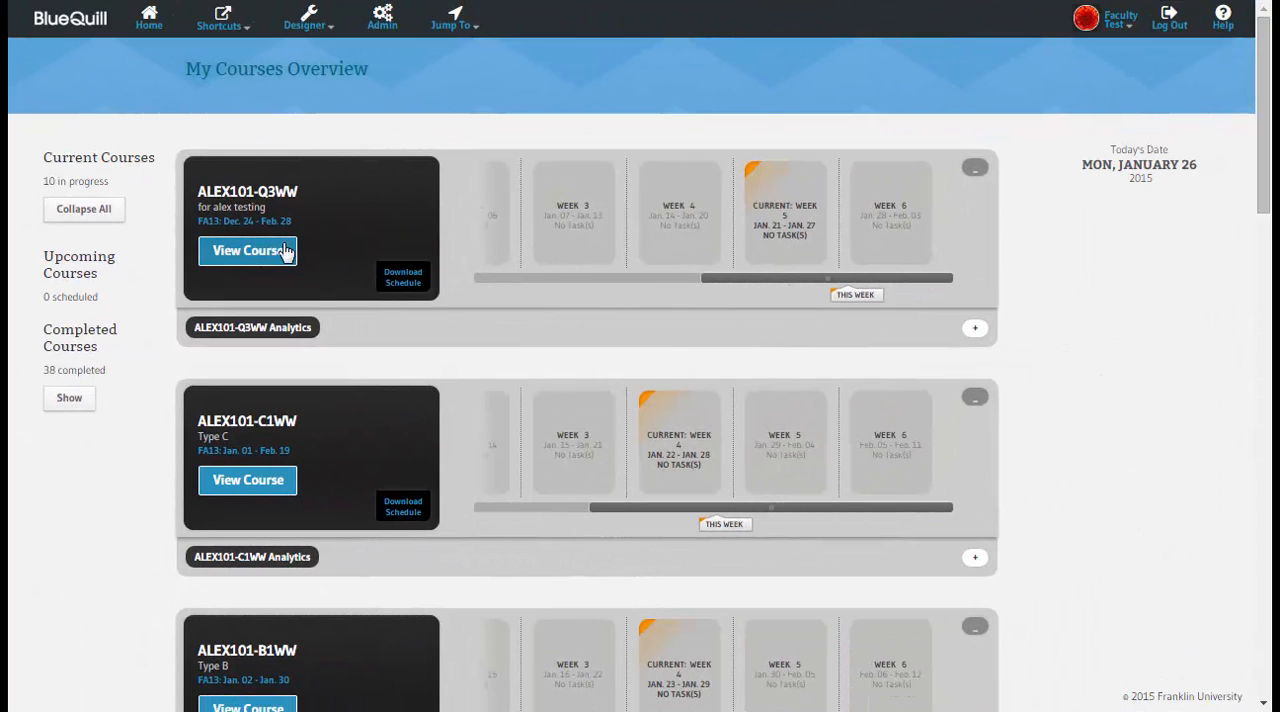
Step: View the ALEX101-Q3WW course, read the inbox message "I have a question" with its reply and forward options, and return to the inbox
click(248, 251)
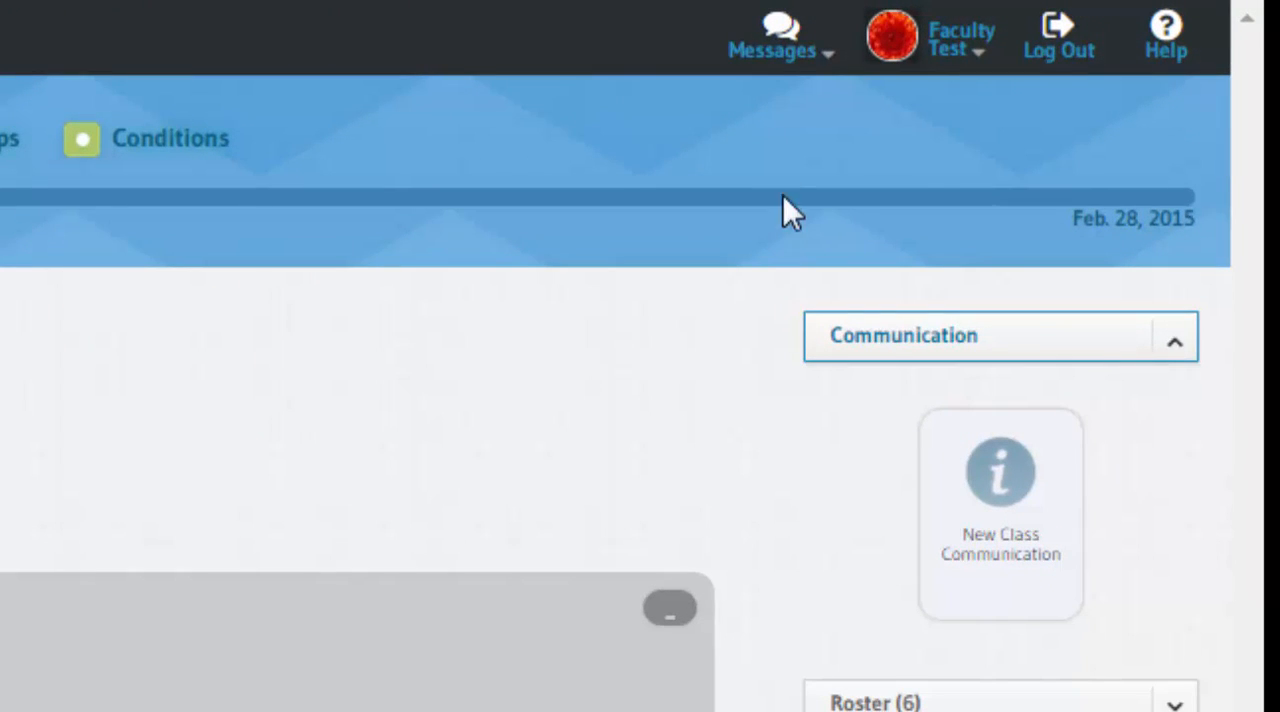
click(778, 63)
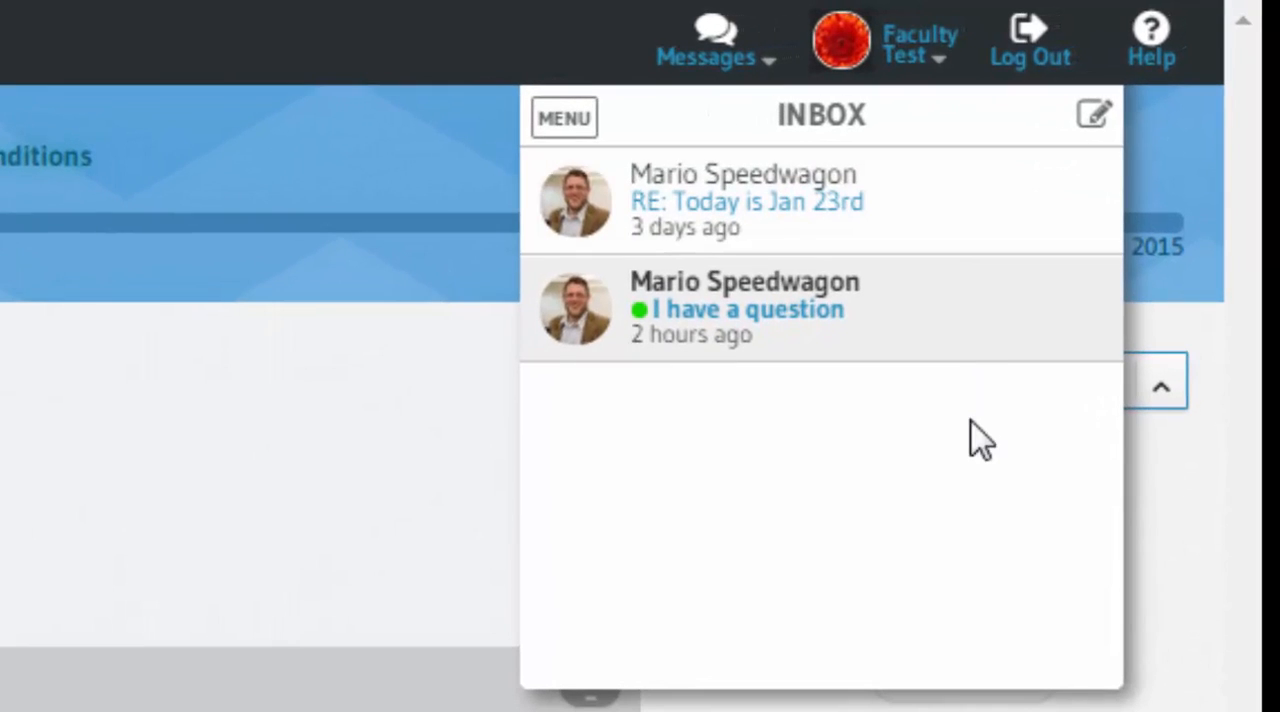
click(928, 332)
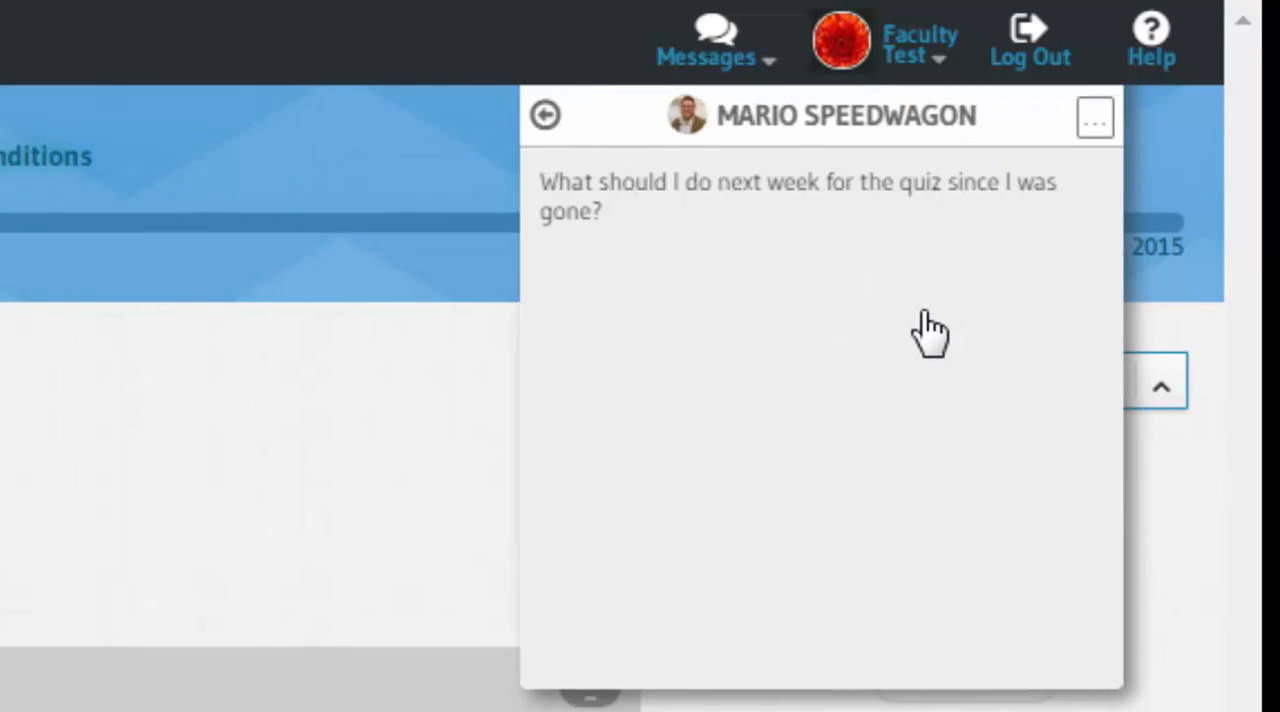
click(1094, 120)
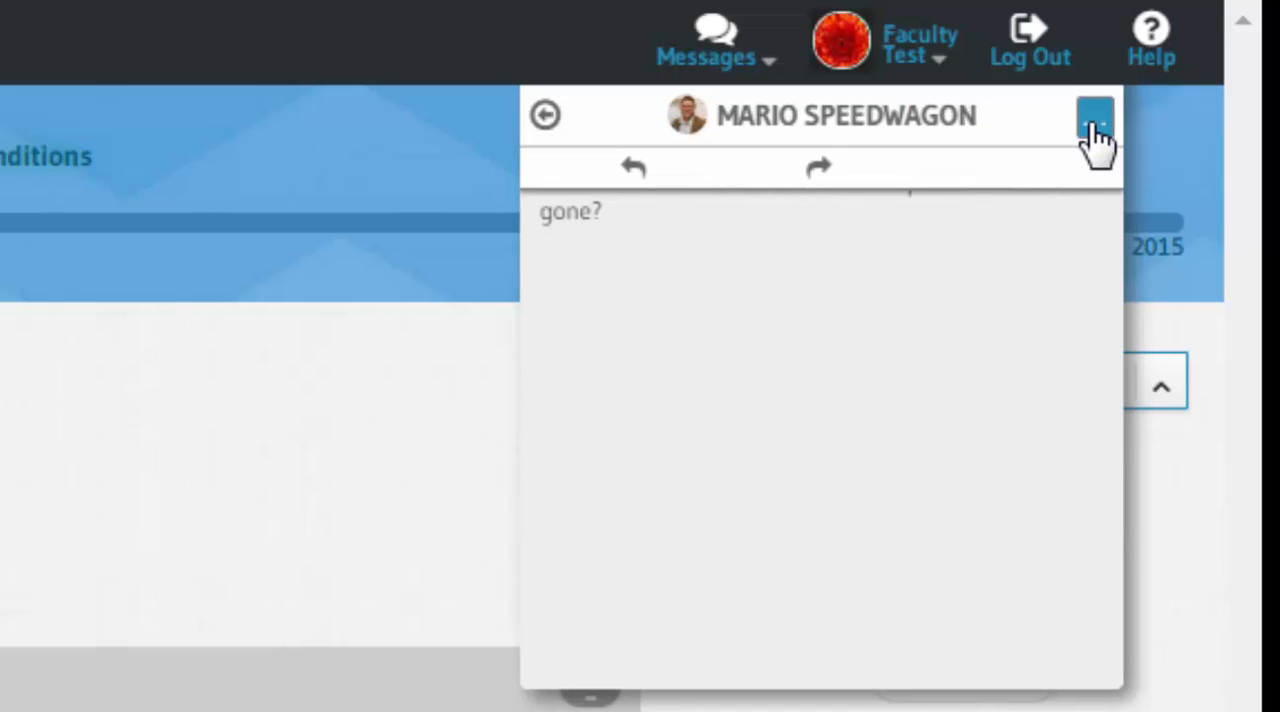
click(1096, 125)
click(544, 116)
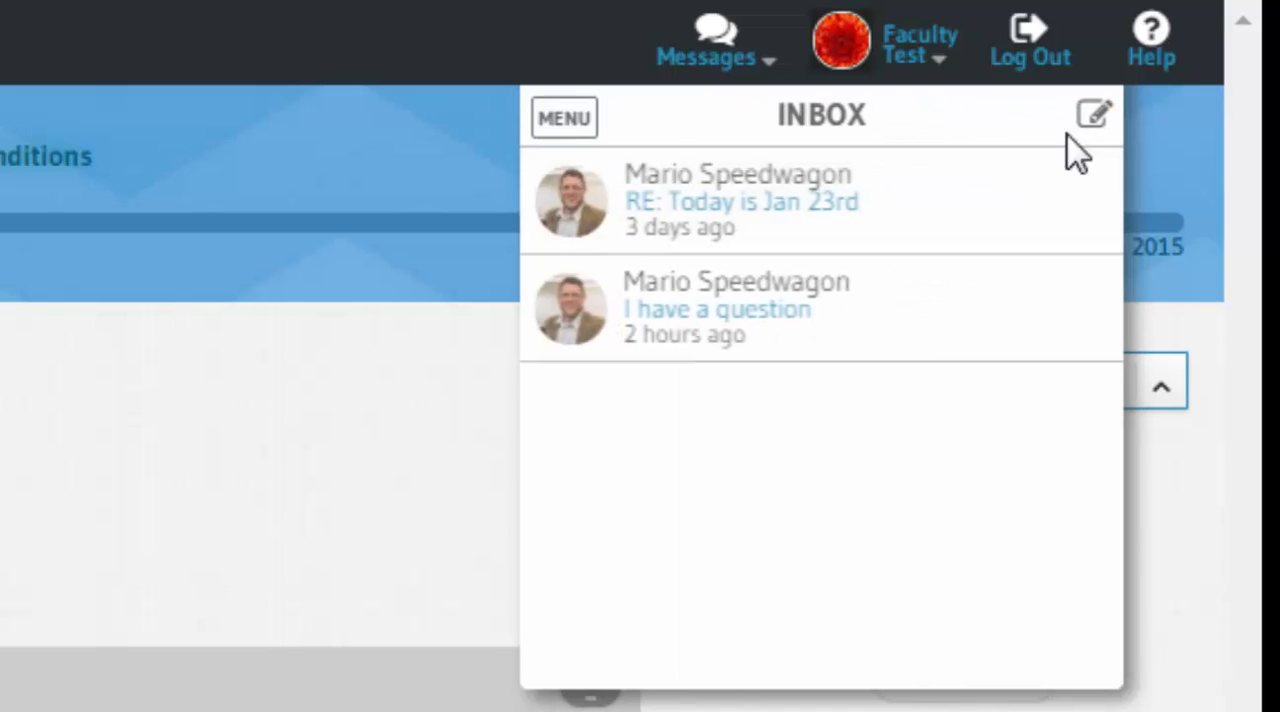
Step: Compose a new message and add the first three listed students as its recipients
click(1094, 118)
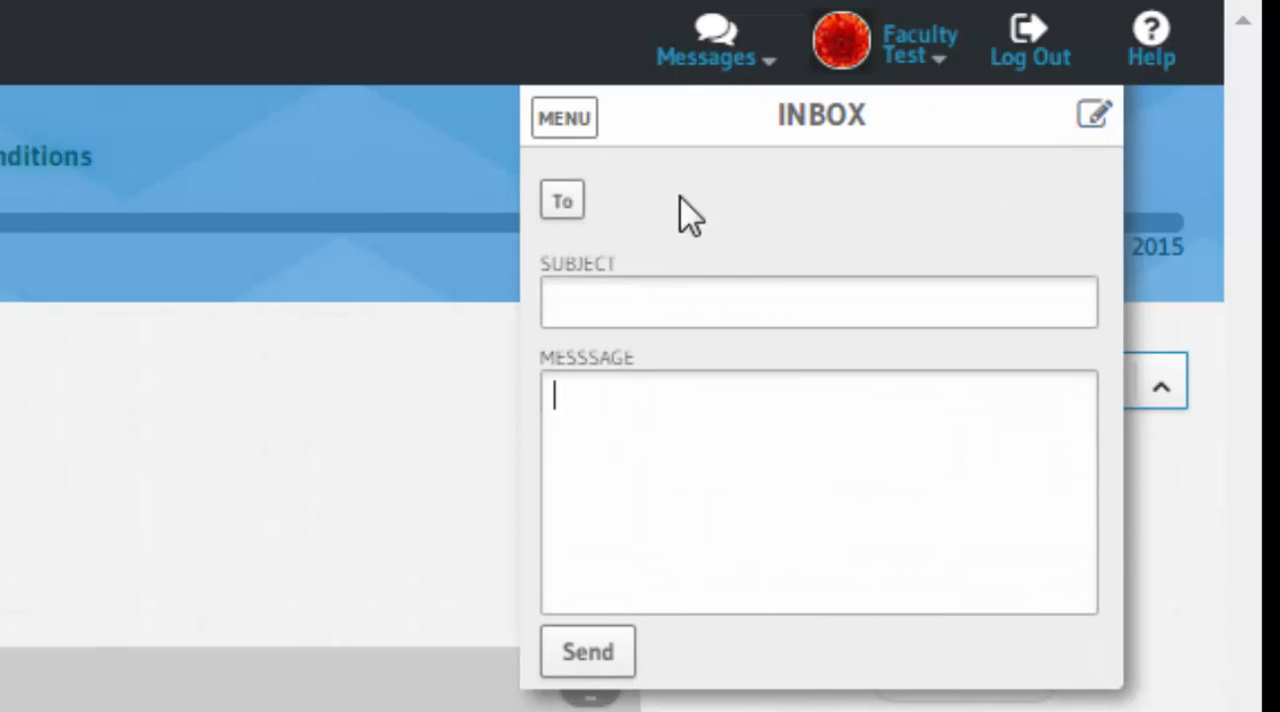
click(563, 205)
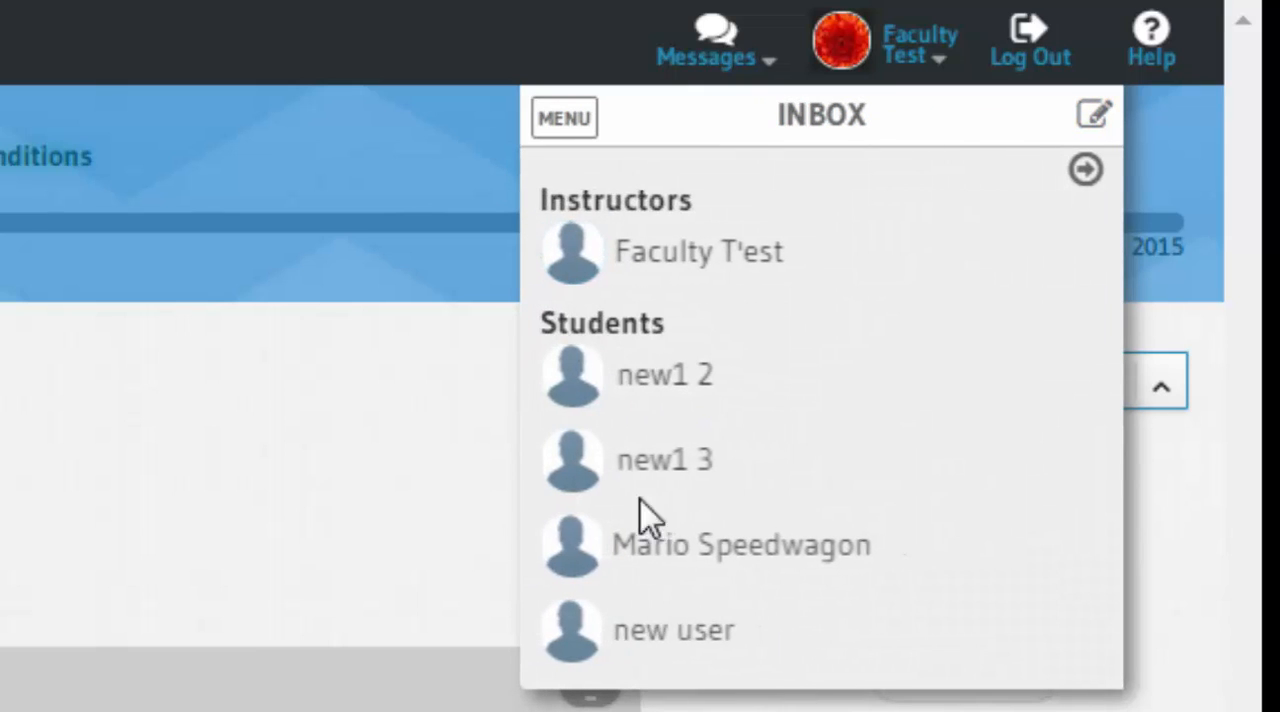
click(574, 378)
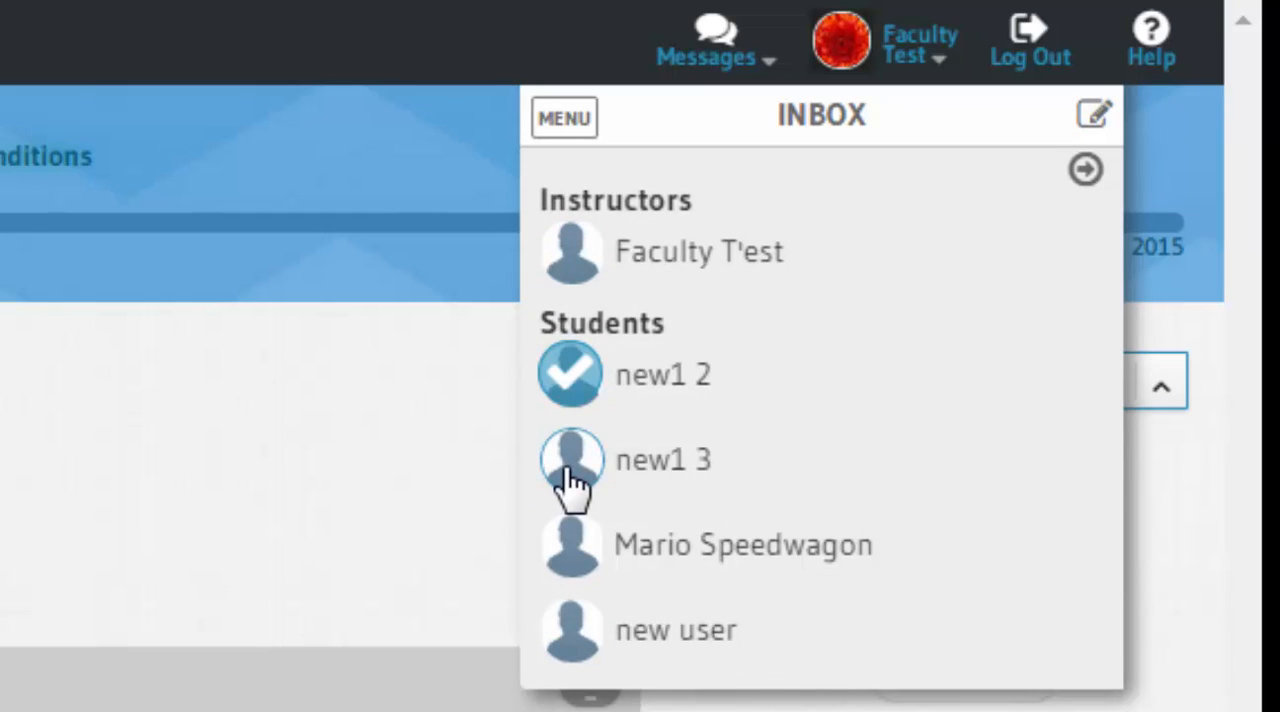
click(570, 468)
click(578, 550)
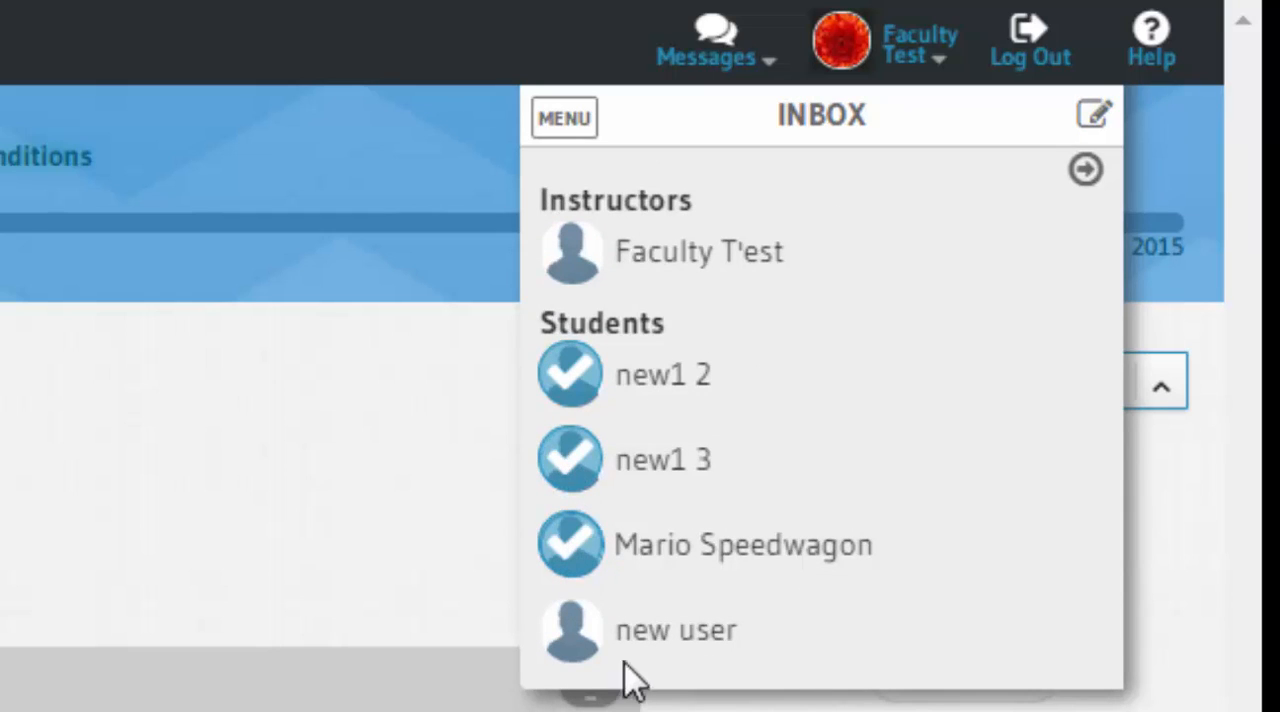
click(1086, 172)
Step: Give the message the subject "Attention" and the text "Come to class", and send it
click(711, 302)
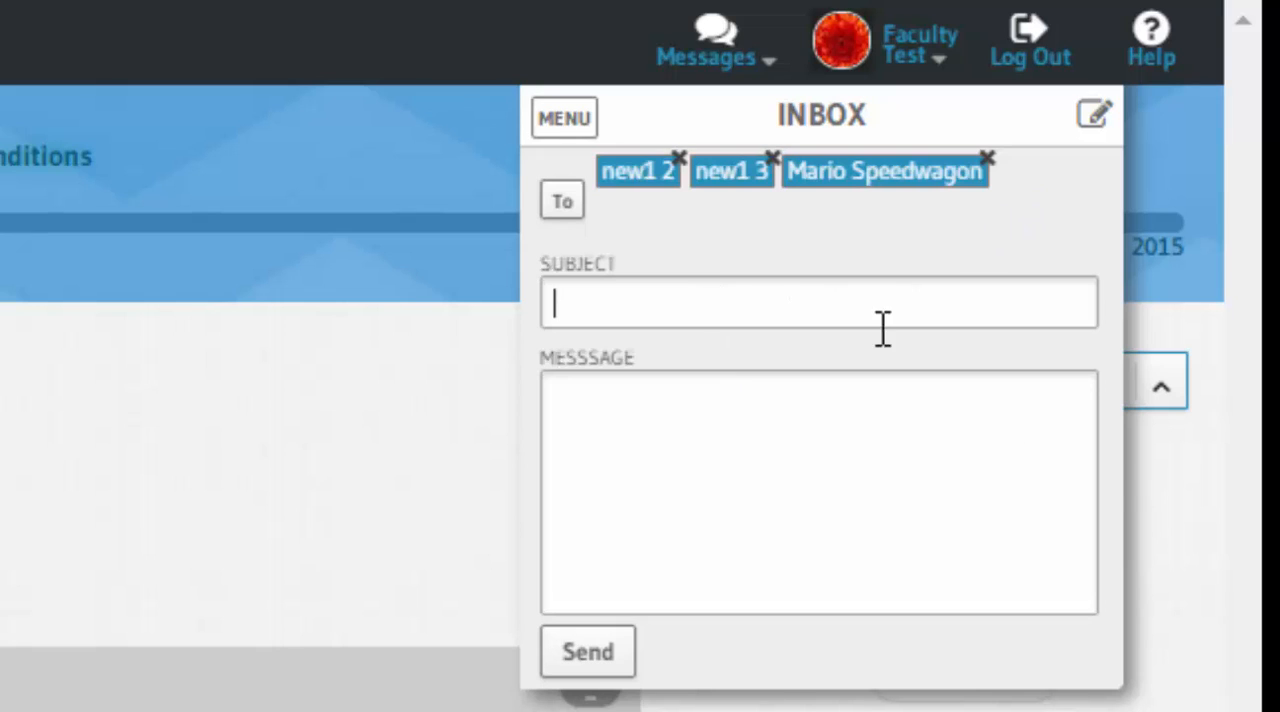
text(At)
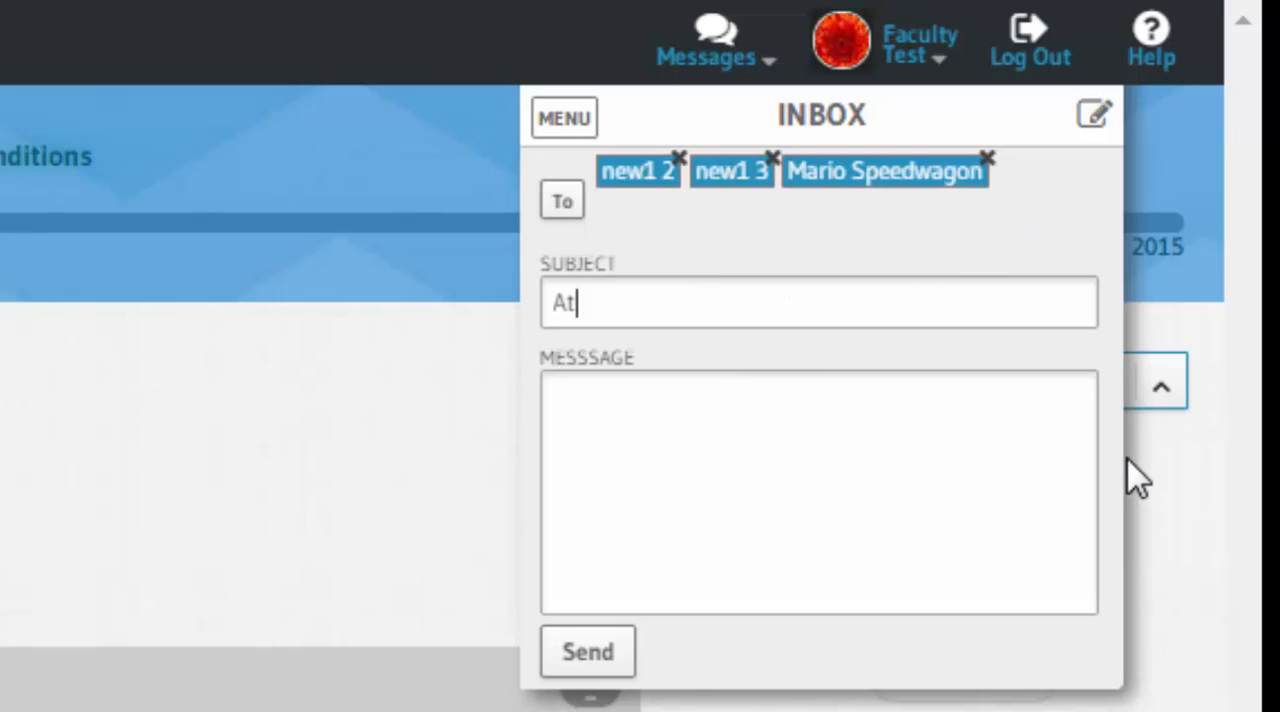
text(tention)
key(Tab)
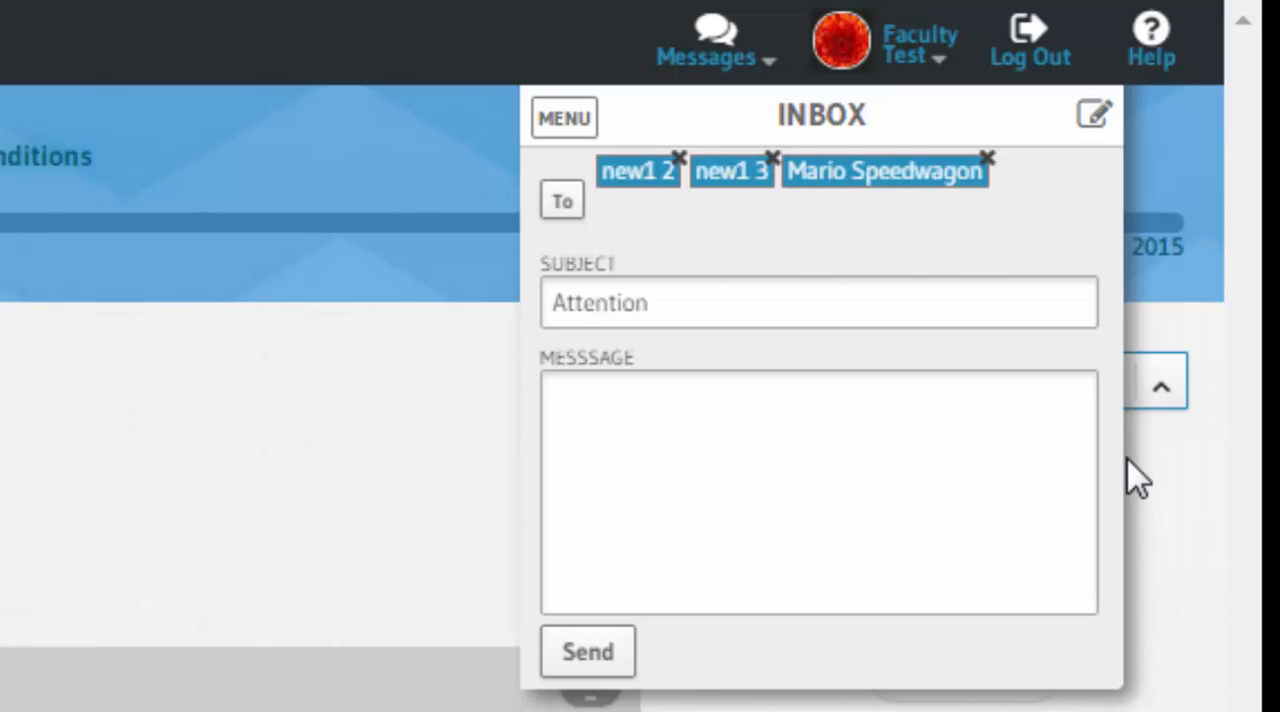
text(Come to class)
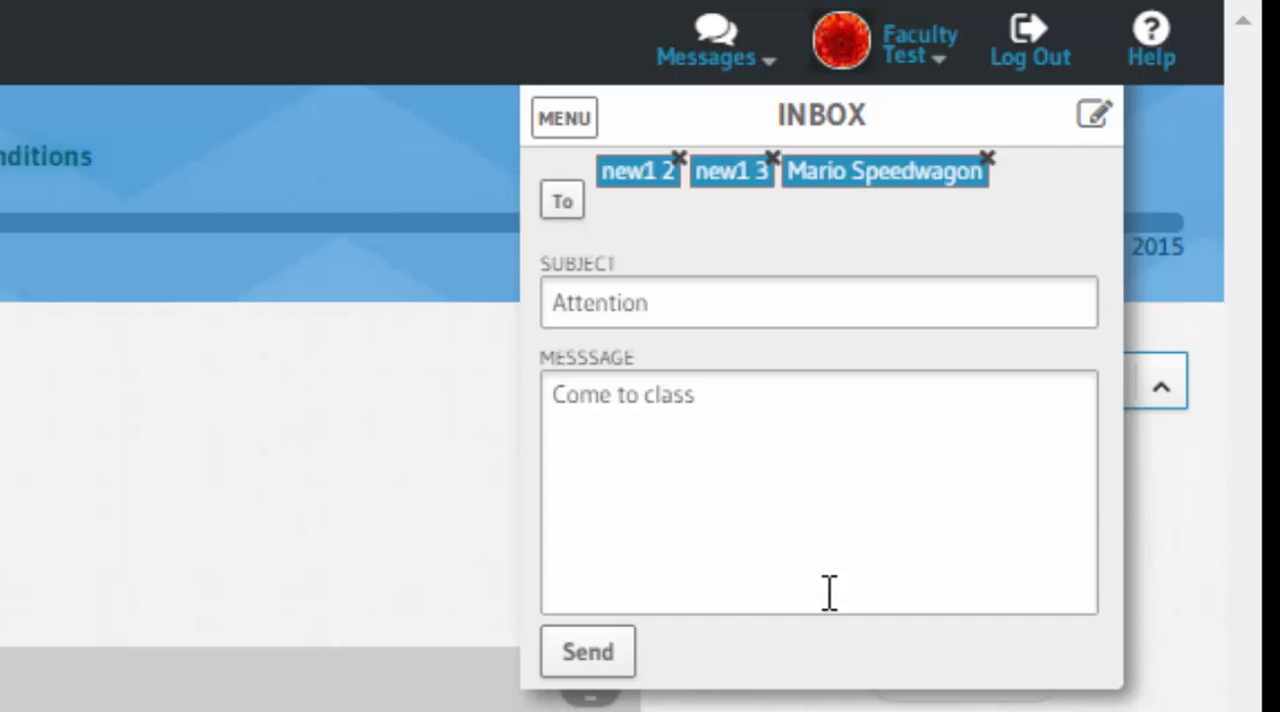
click(585, 664)
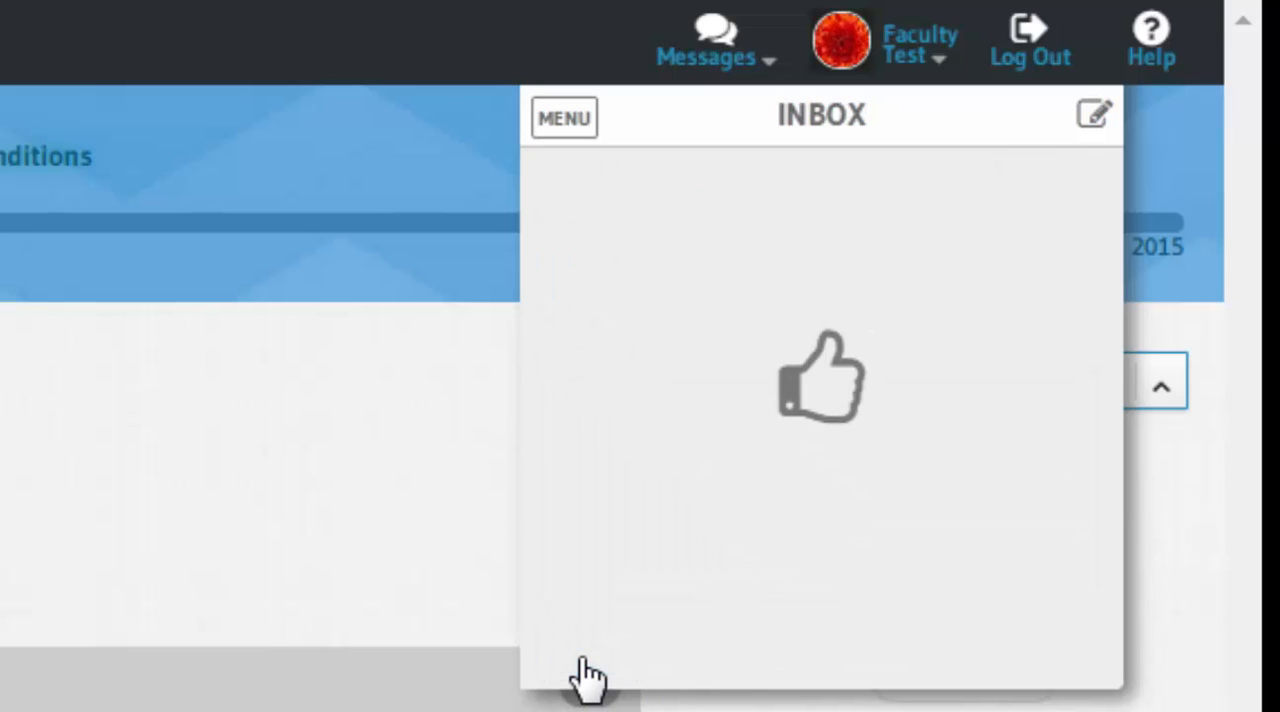